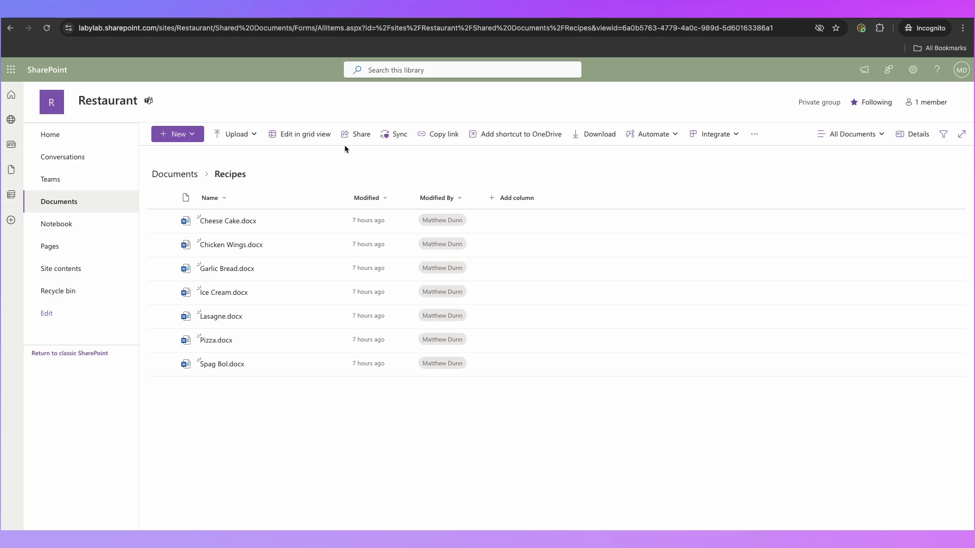
Create a blank document library named Recipes on the Restaurant site, shown in site navigation.
left_click(68, 133)
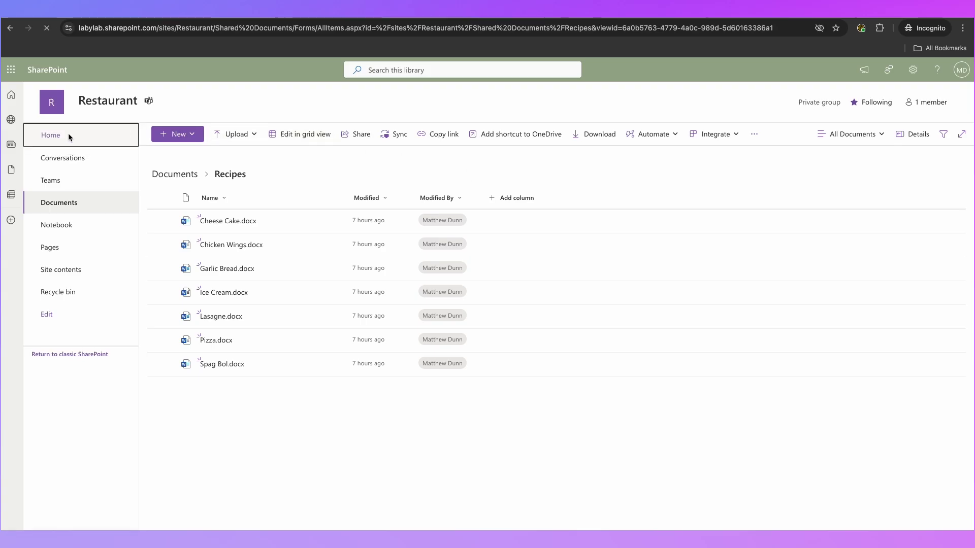
left_click(178, 135)
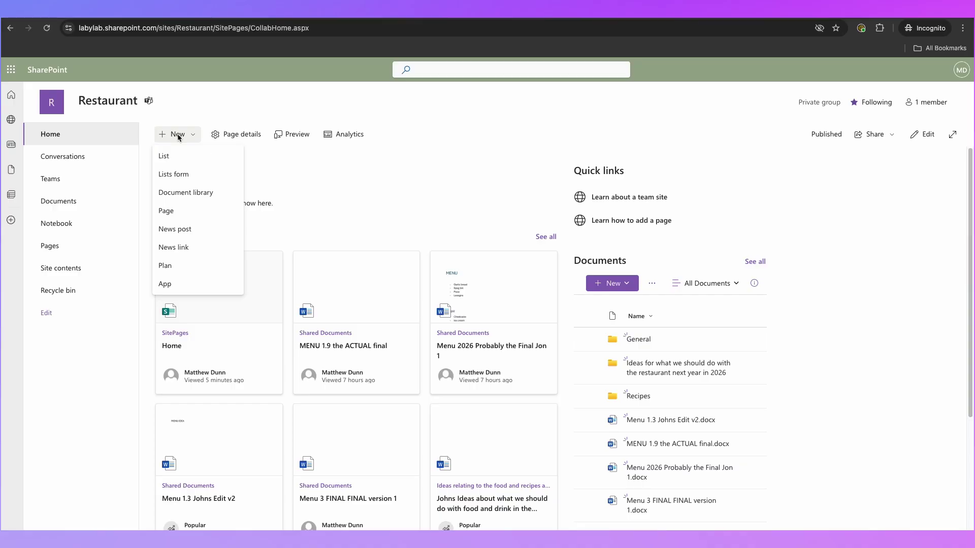
left_click(190, 194)
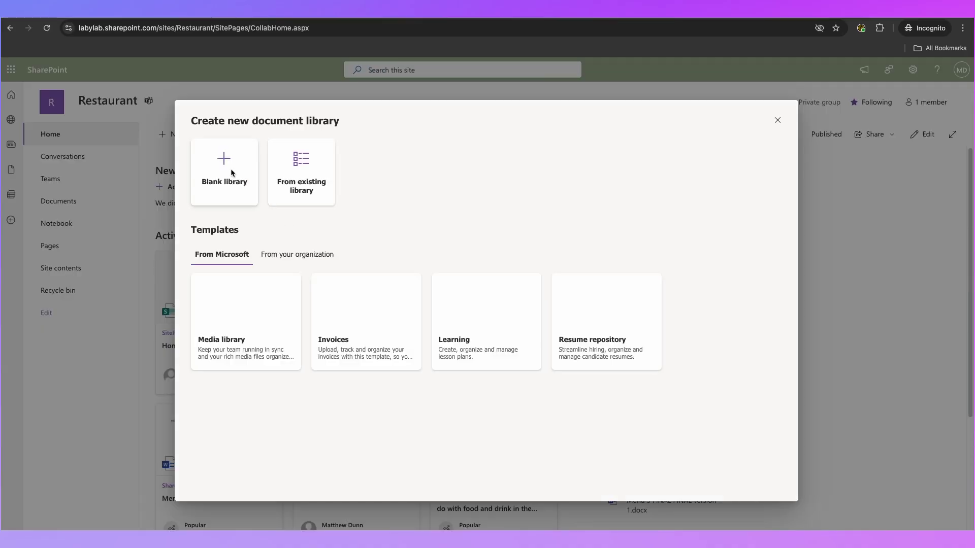
left_click(231, 173)
type("Recipes")
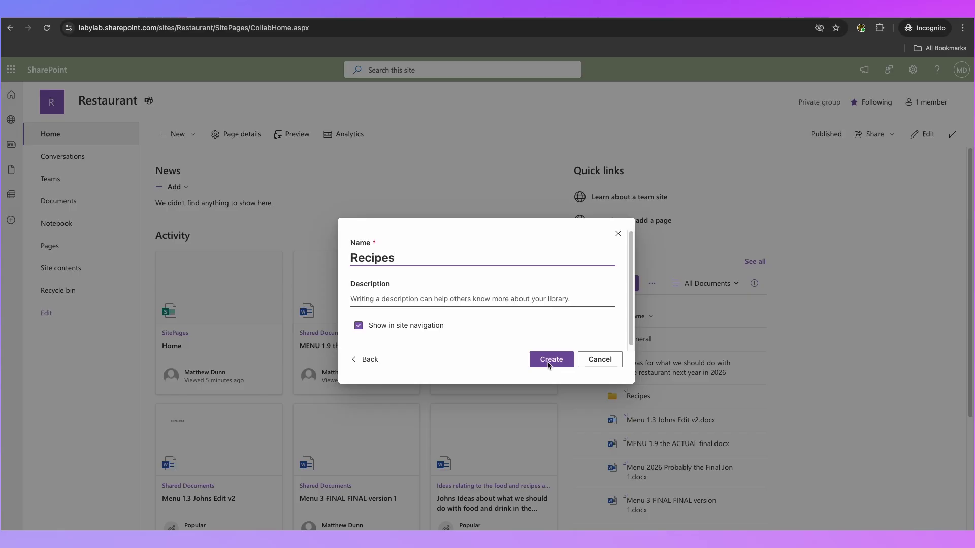
left_click(548, 361)
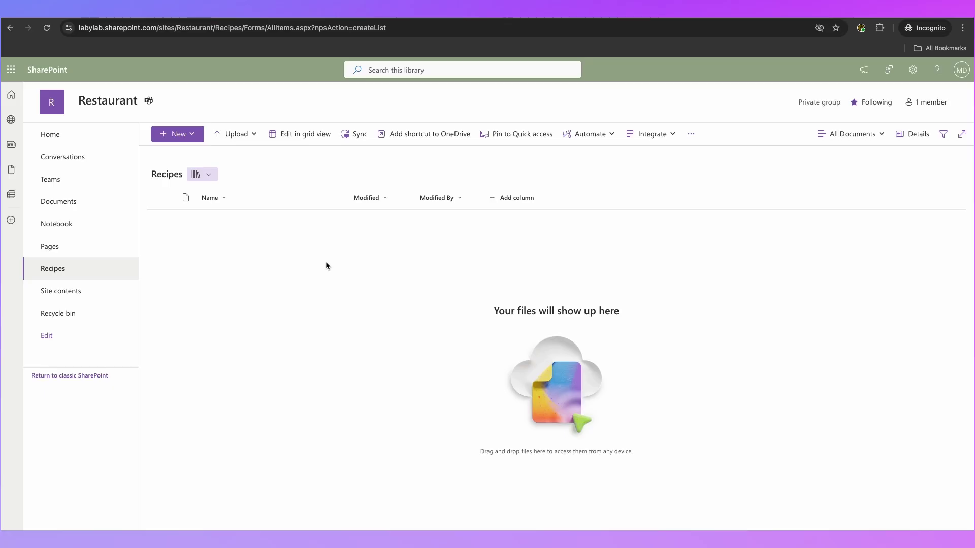
Move all files from the Recipes folder in Documents to the Restaurant site's new Recipes library.
left_click(53, 200)
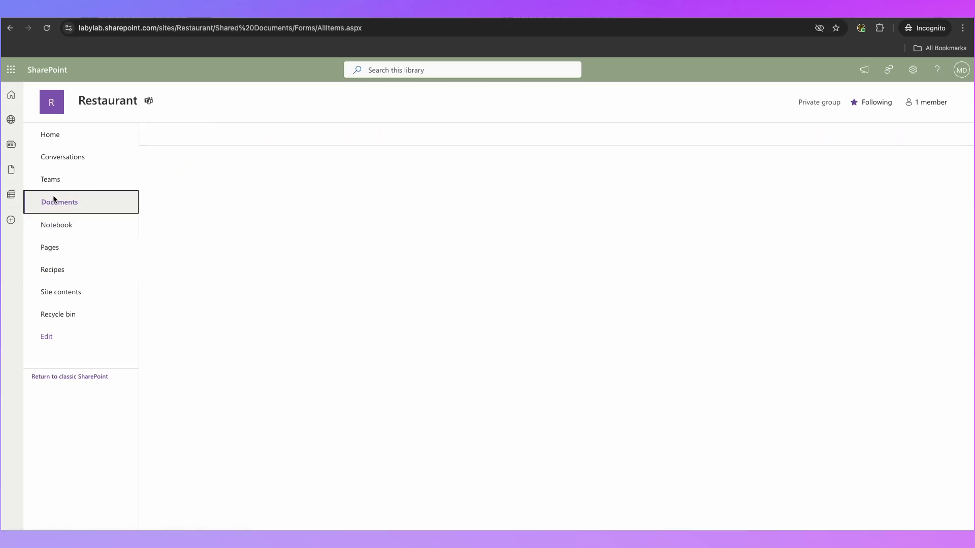
left_click(209, 329)
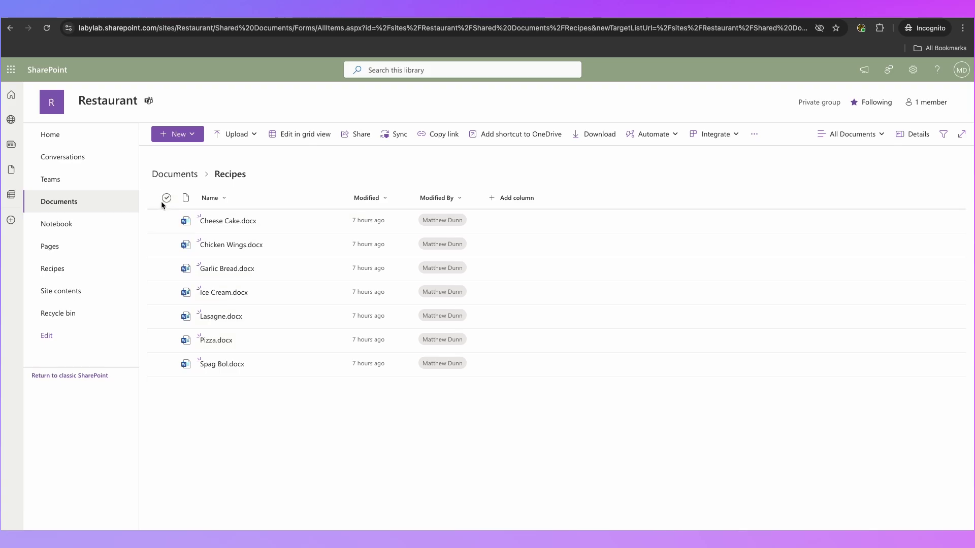
left_click(166, 198)
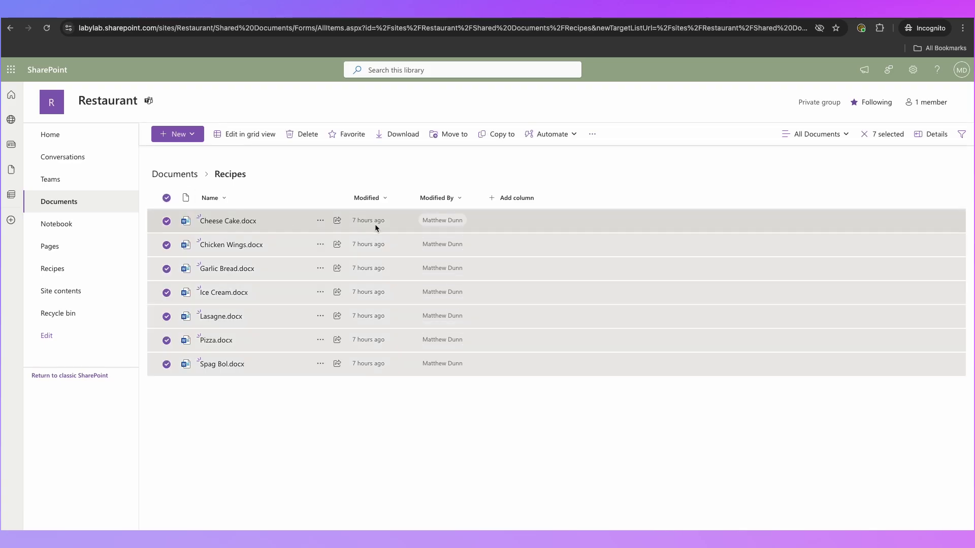
left_click(448, 138)
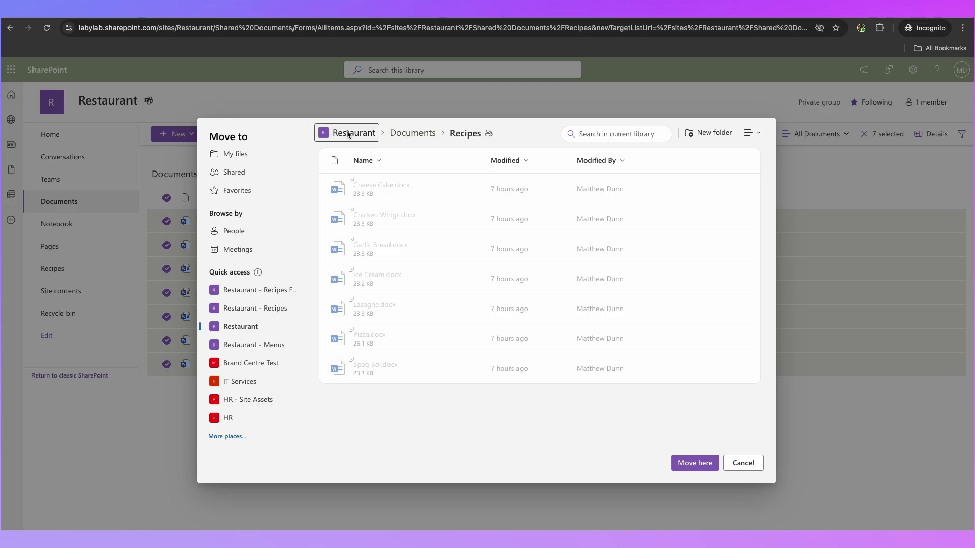
left_click(348, 134)
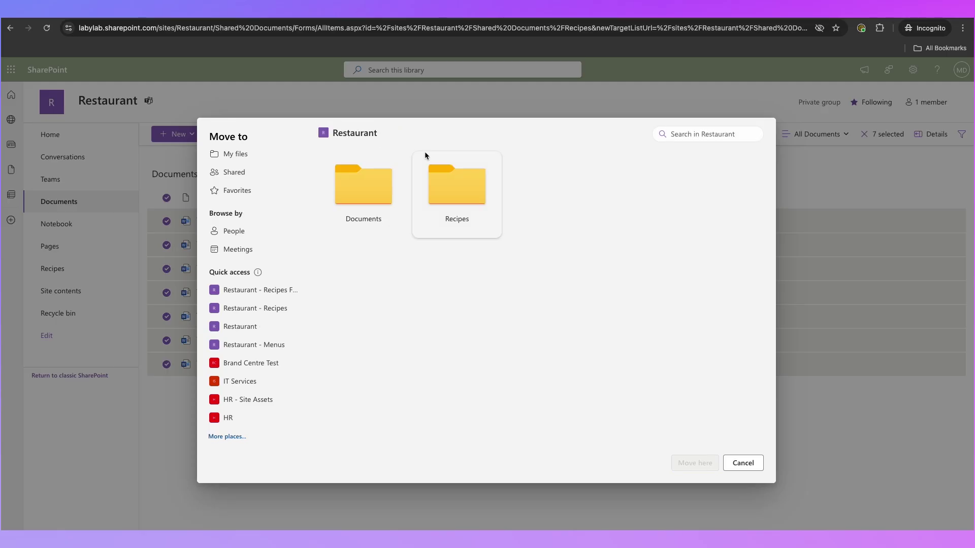
left_click(448, 188)
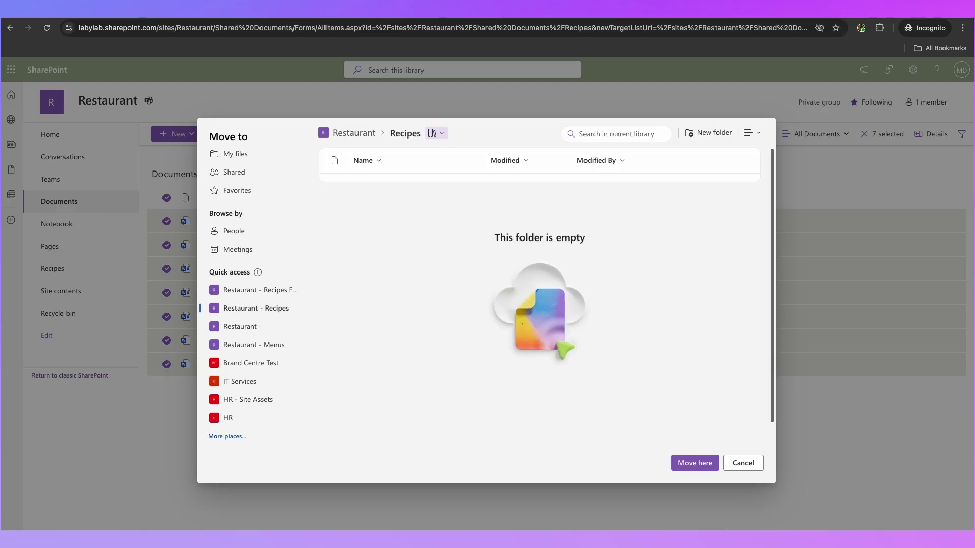
left_click(695, 463)
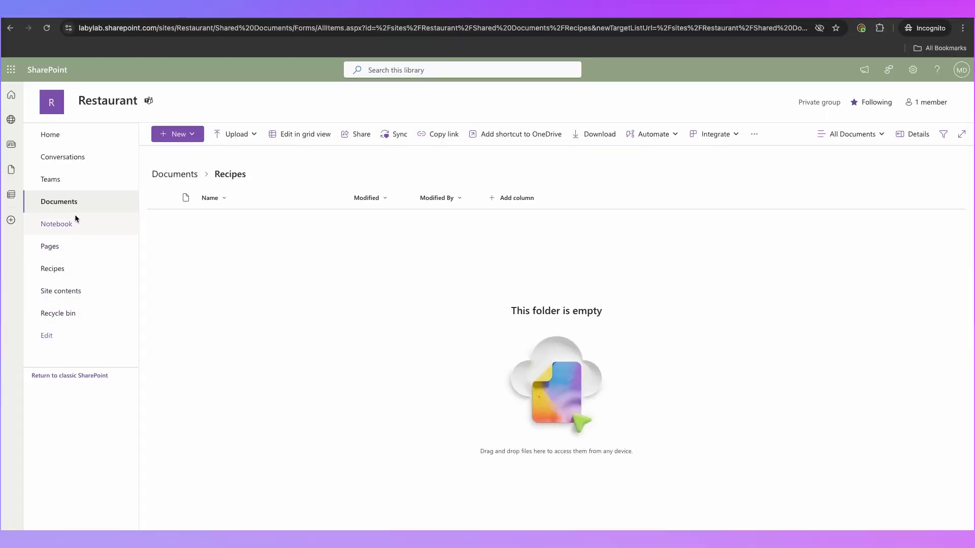
Delete the emptied Recipes folder from the Documents library and open the Recipes library.
left_click(171, 175)
left_click(164, 329)
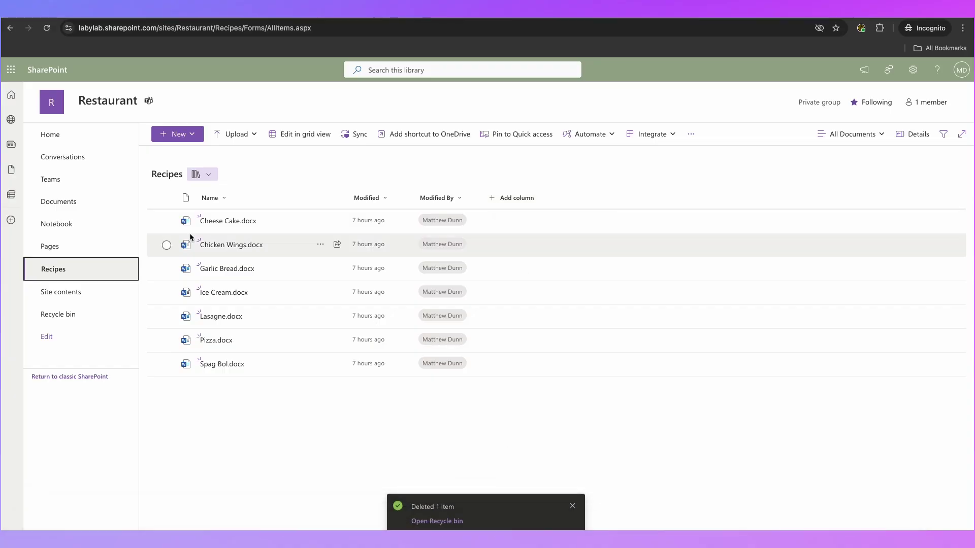
key("super+shift+5")
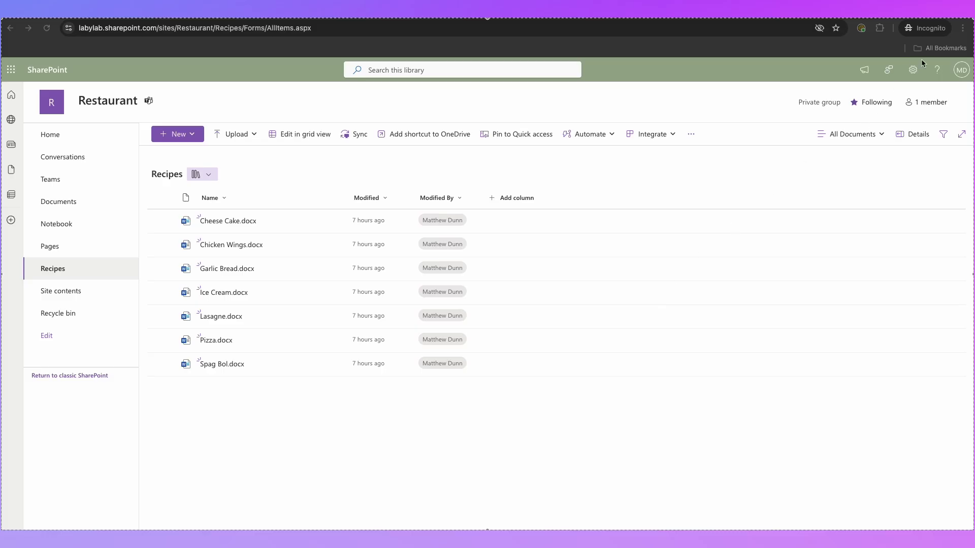
Start a new column named Recipe Type in the Recipes library's full settings, using the Choice type.
left_click(912, 70)
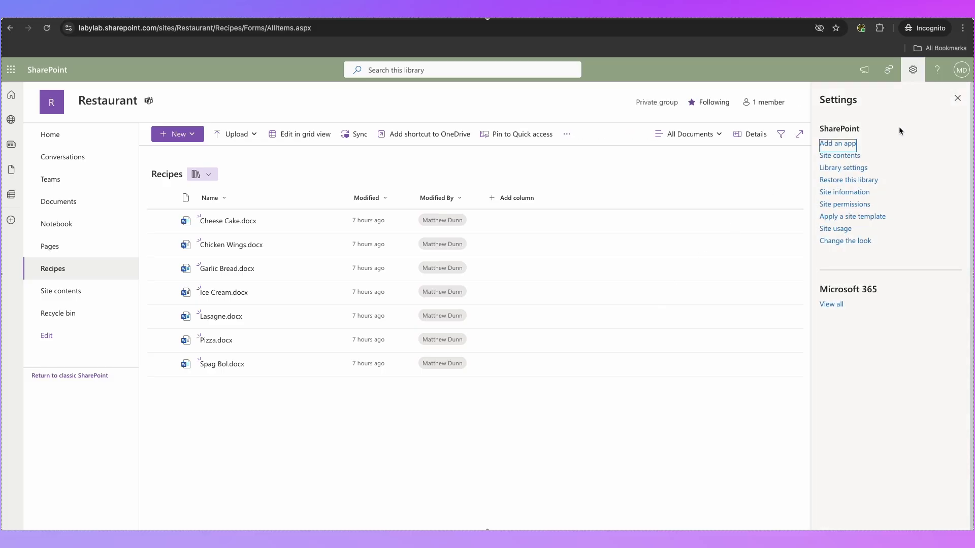
left_click(855, 167)
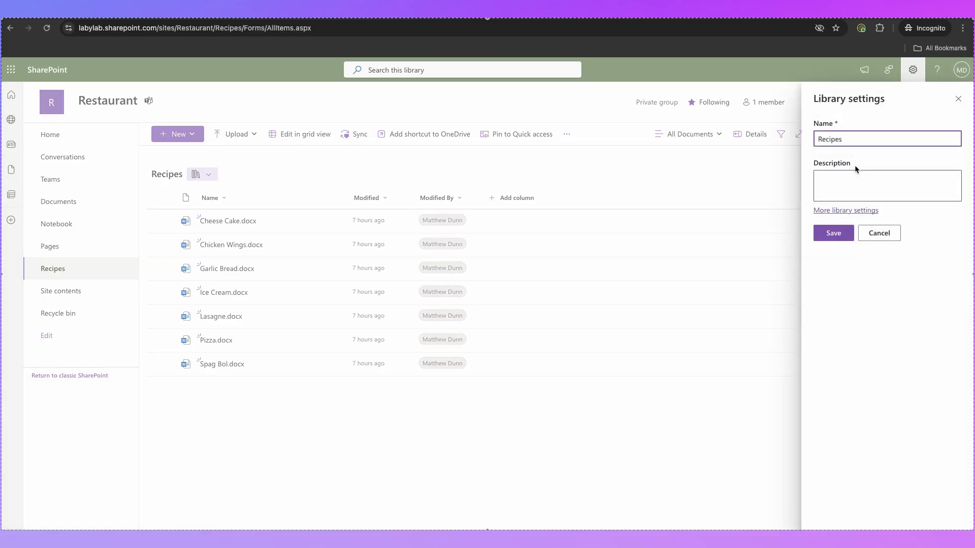
left_click(848, 211)
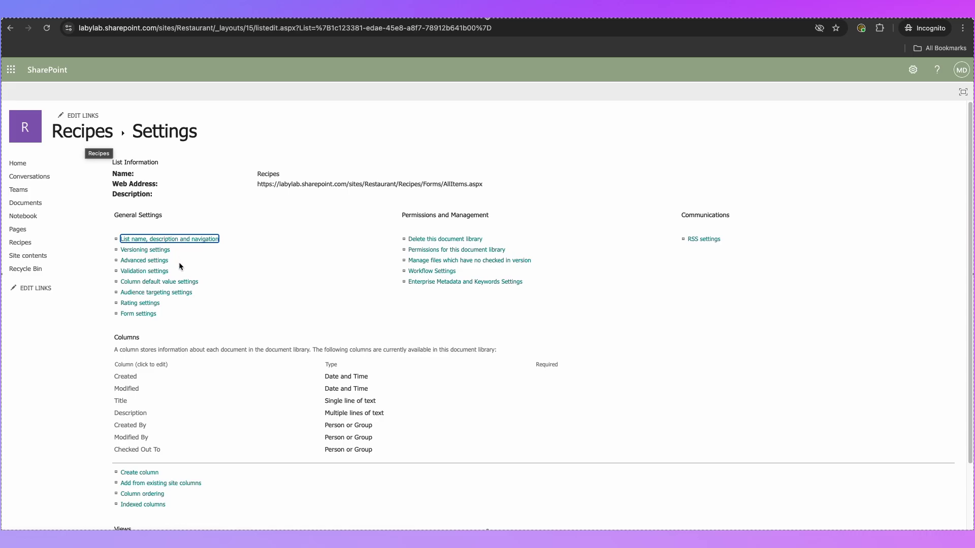
scroll(181, 270, "down", 3)
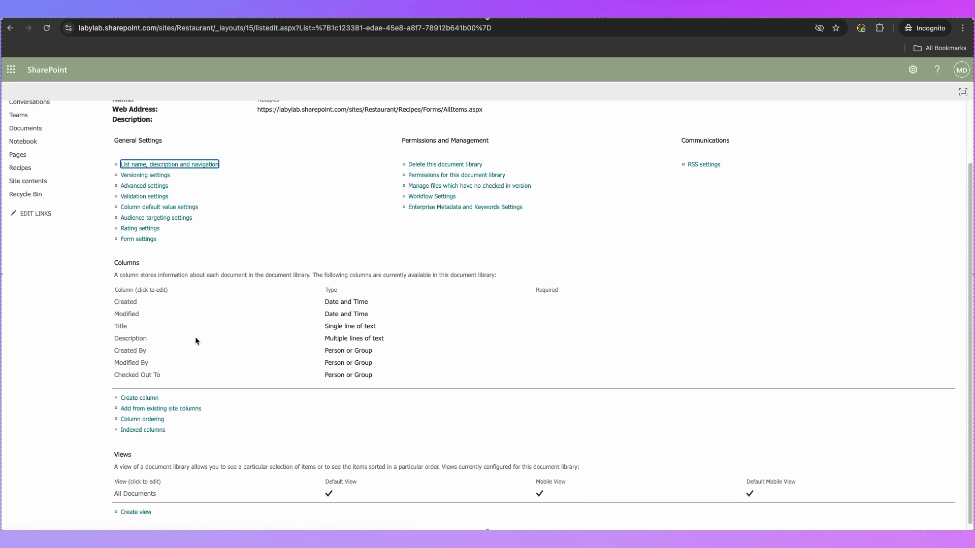
left_click(153, 398)
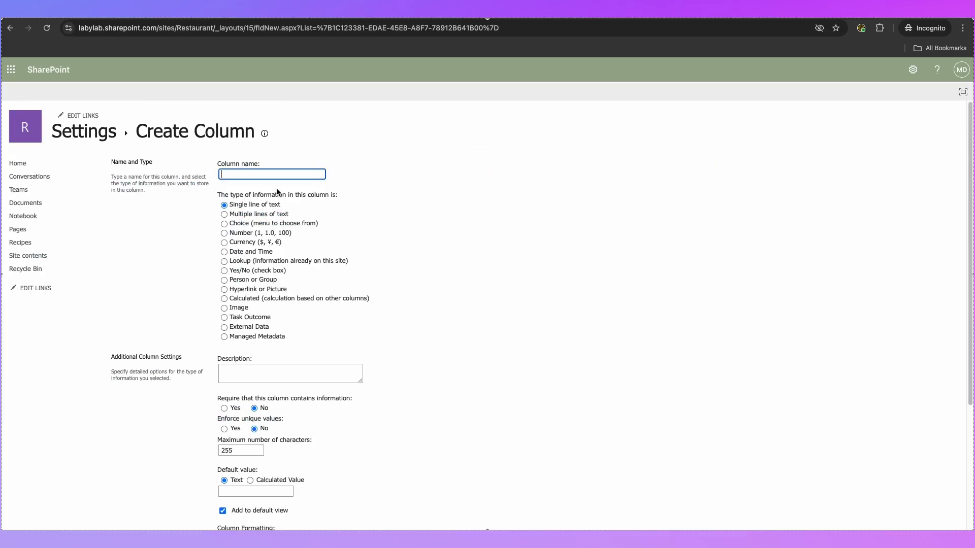
type("Recipe Type")
left_click(264, 226)
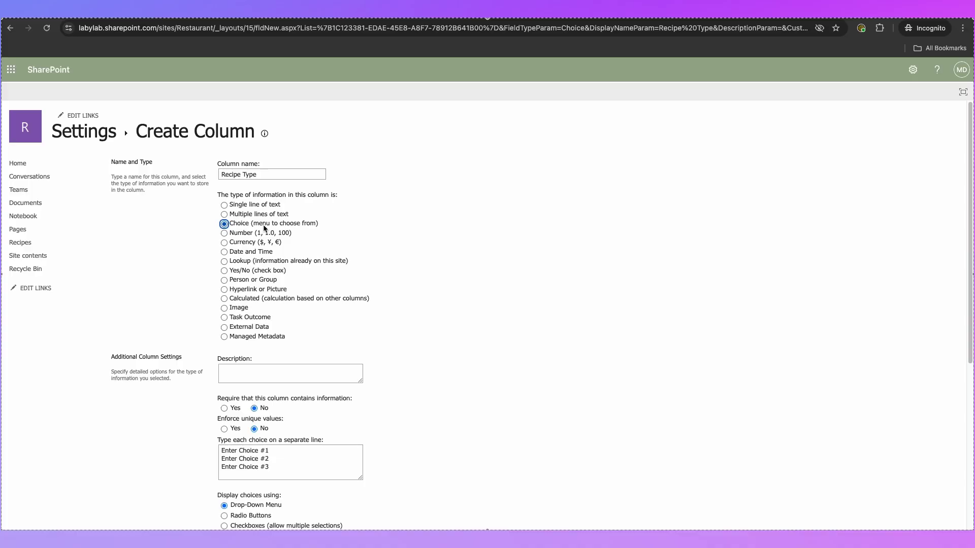
Replace the placeholder choices of the Recipe Type column with Starter, Main and Desert on separate lines.
left_click(278, 475)
left_click_drag(279, 475, 223, 439)
type("Starter")
key("Return")
type("Main")
key("Return")
type("Desert")
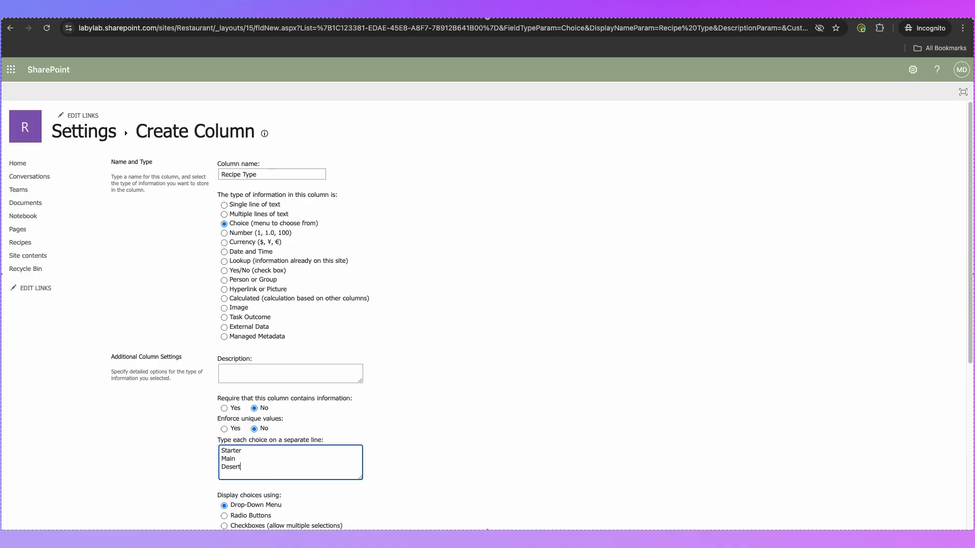
Make the Recipe Type column required, clear its default value and create the column.
scroll(222, 437, "down", 3)
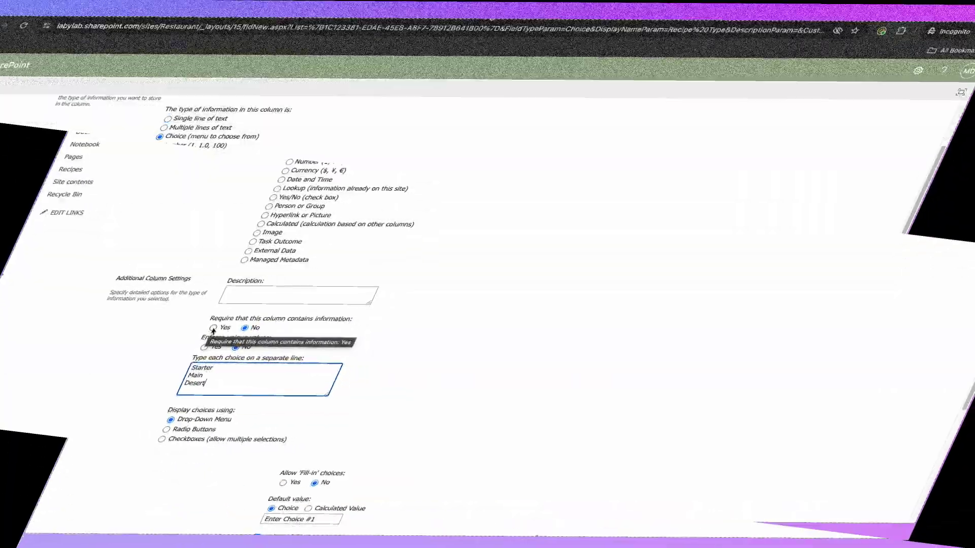
left_click(214, 328)
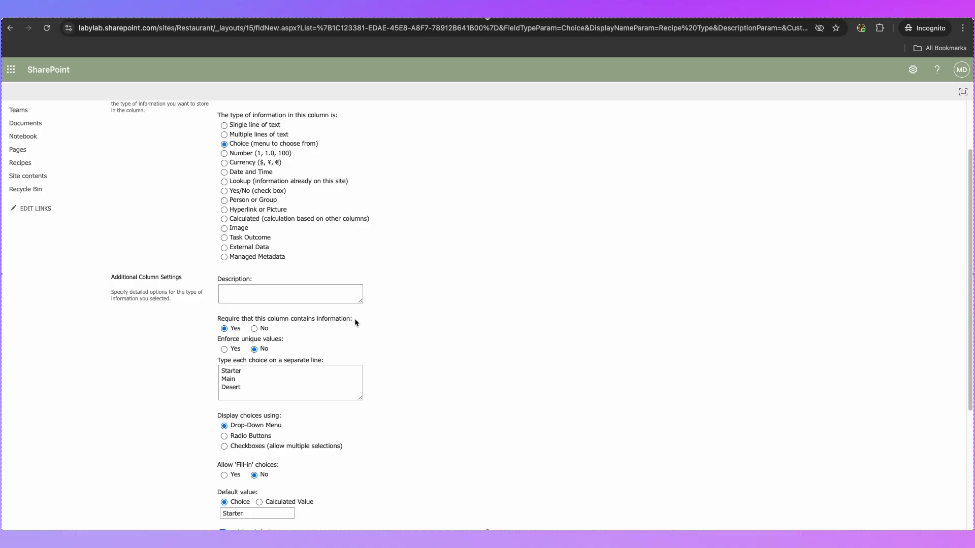
scroll(354, 318, "down", 5)
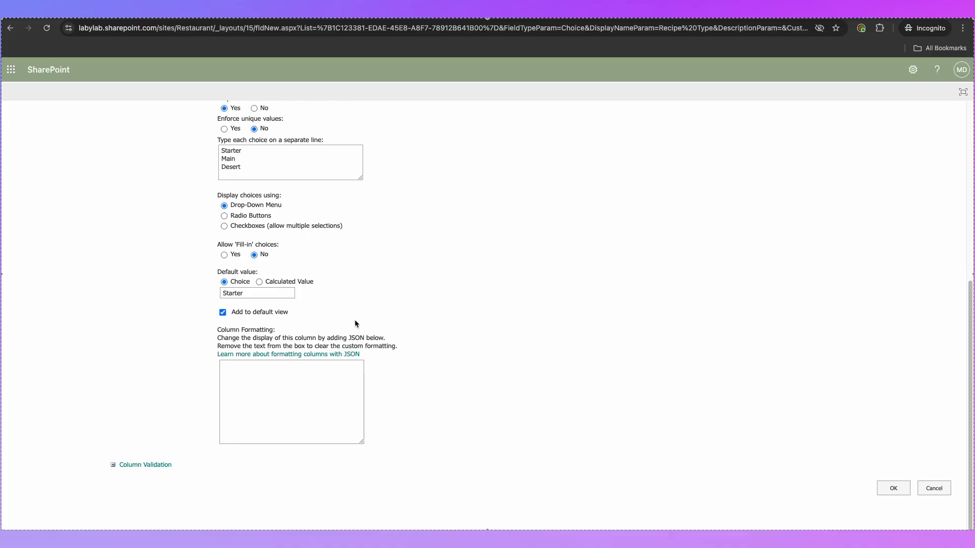
double_click(252, 295)
key("BackSpace")
left_click(378, 277)
left_click(888, 487)
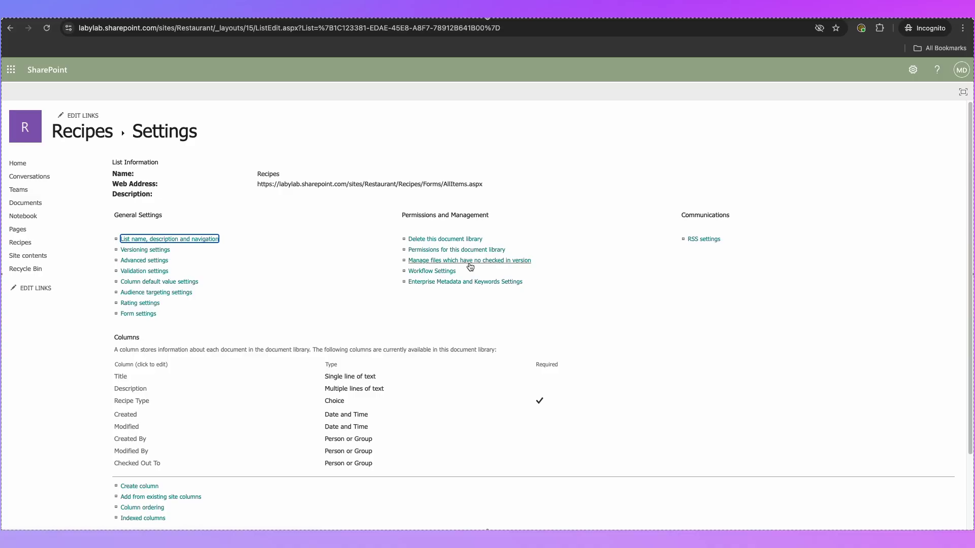
Return to the Recipes library and set the Recipe Type of Cheese Cake.docx to Desert in its item properties.
left_click(20, 242)
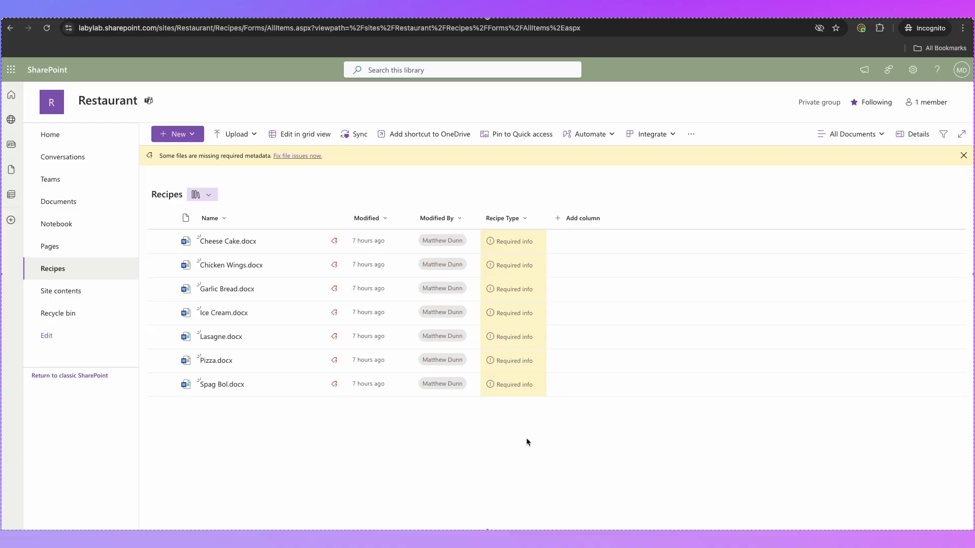
left_click(497, 251)
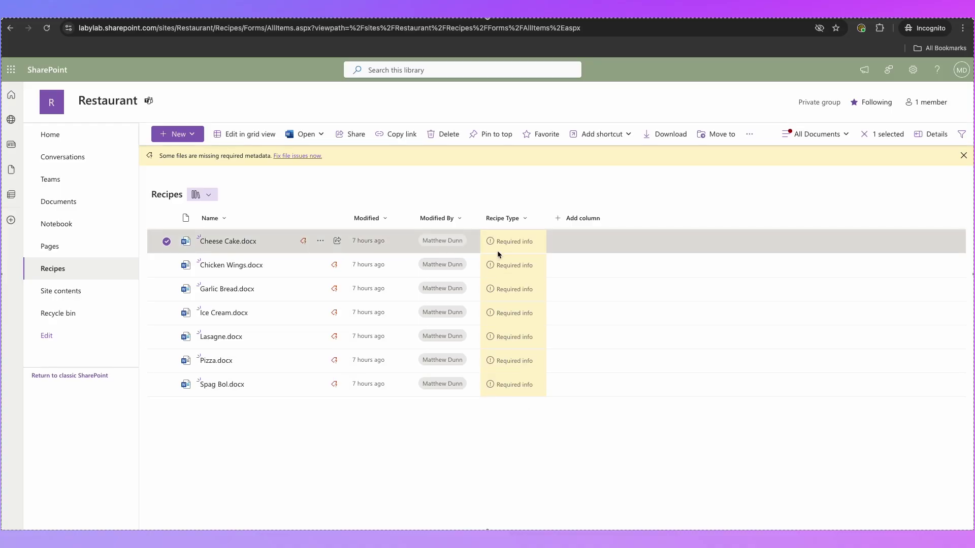
left_click(497, 253)
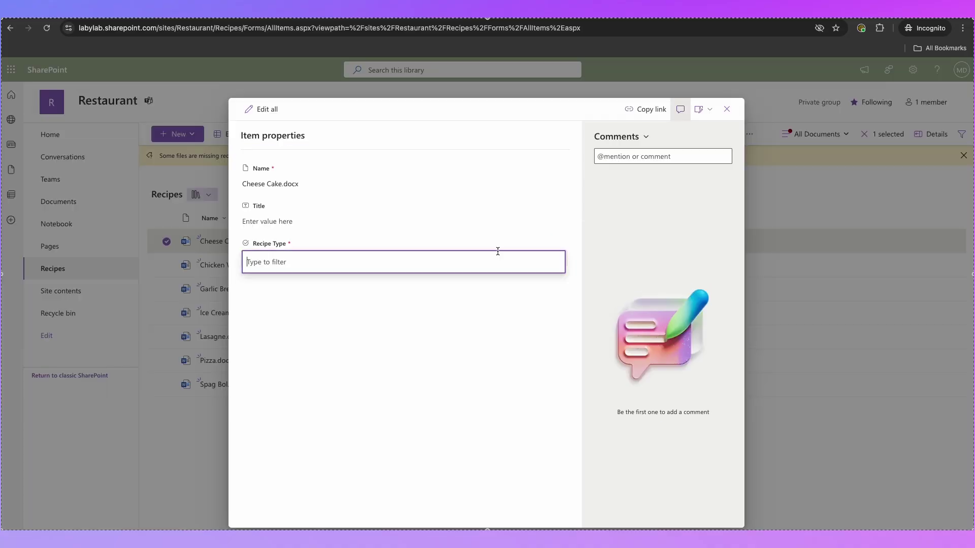
left_click(258, 306)
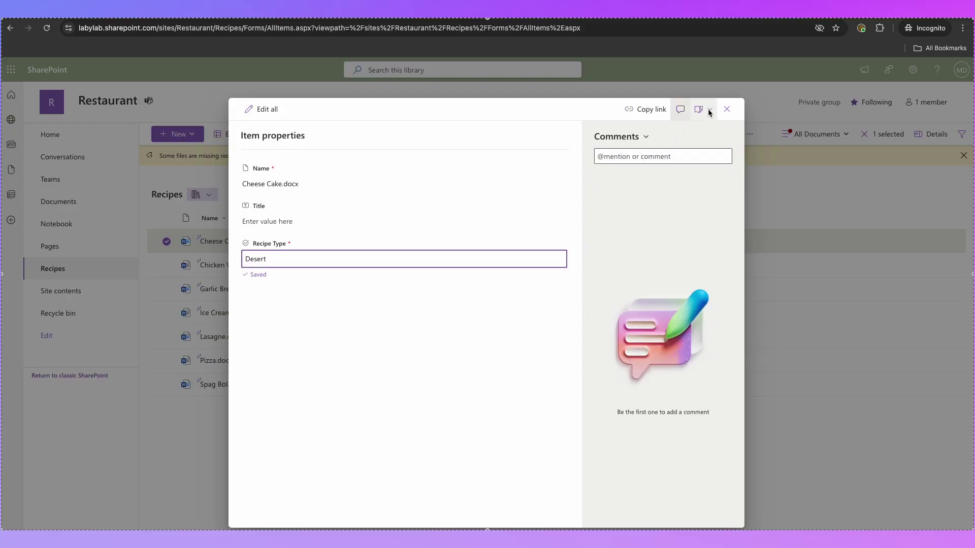
left_click(726, 109)
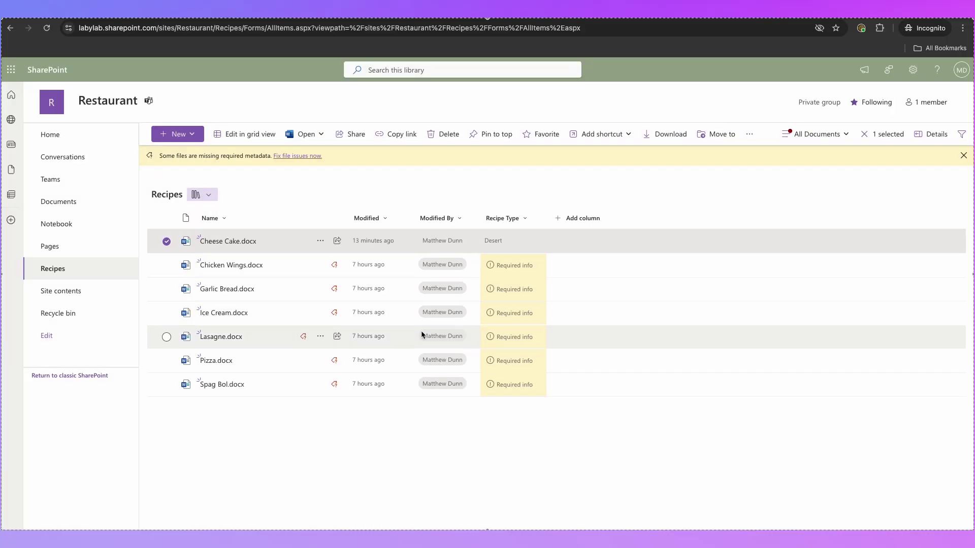
left_click(259, 424)
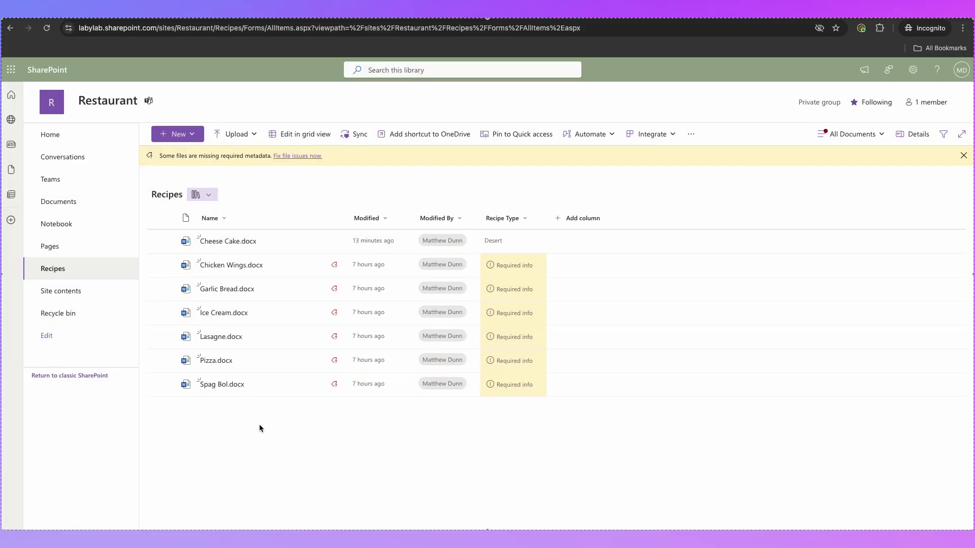
Switch the library to grid view and set the Recipe Type of Chicken Wings.docx and Garlic Bread.docx to Starter.
left_click(305, 135)
left_click(526, 260)
left_click(528, 265)
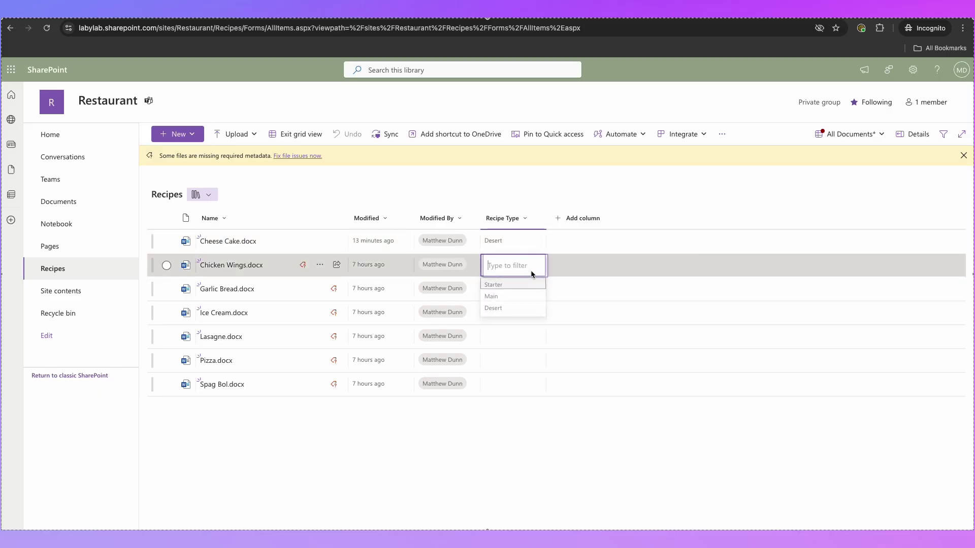
left_click(510, 285)
left_click(513, 292)
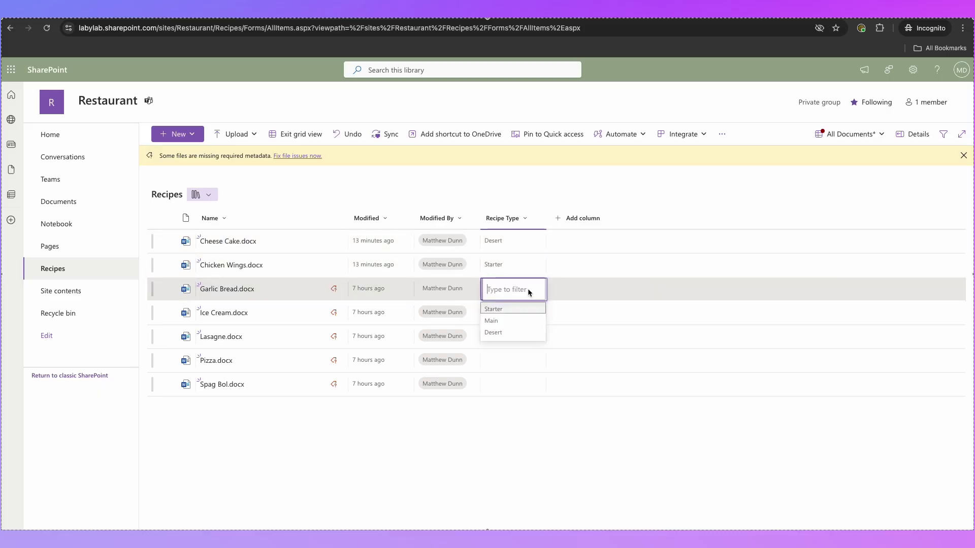
left_click(504, 311)
Set the Recipe Type of Ice Cream.docx to Desert and of Lasagne.docx to Main.
left_click(505, 313)
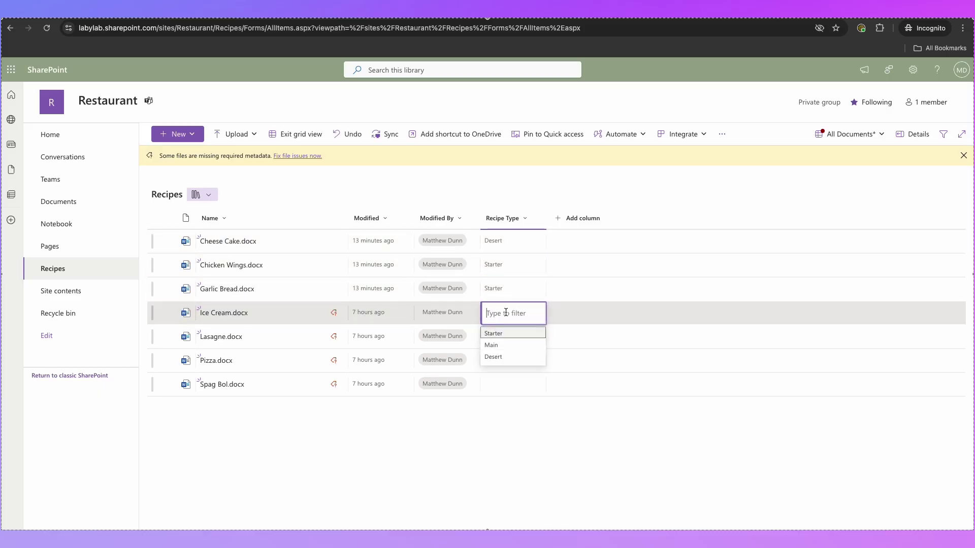
left_click(493, 357)
left_click(512, 337)
left_click(491, 369)
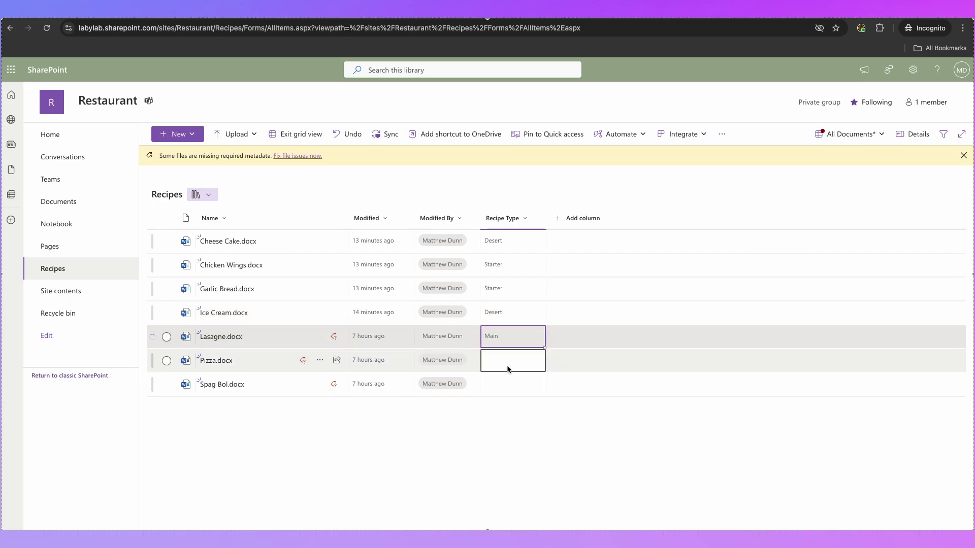
Set the Recipe Type of Pizza.docx and Spag Bol.docx to Main, and return to the refreshed standard view.
left_click(507, 362)
left_click(499, 399)
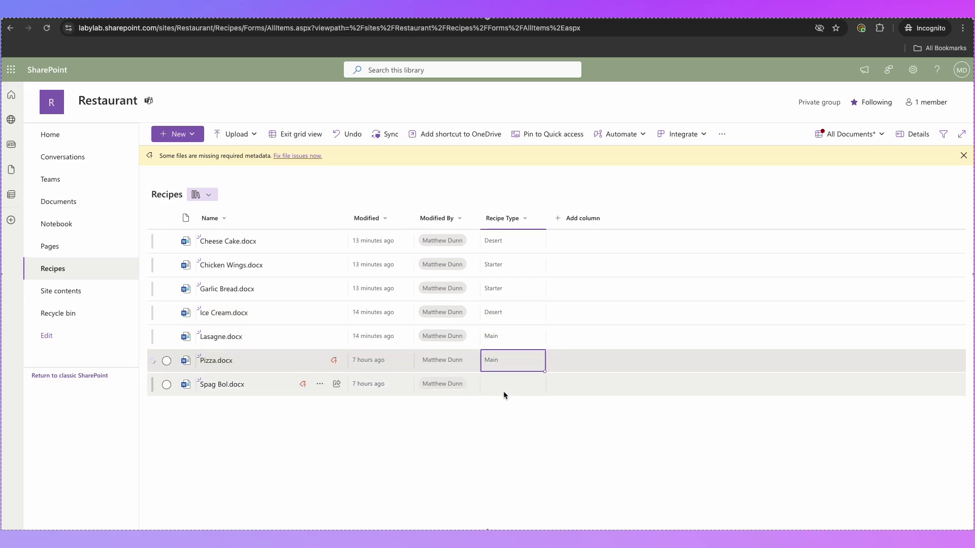
left_click(517, 382)
left_click(505, 416)
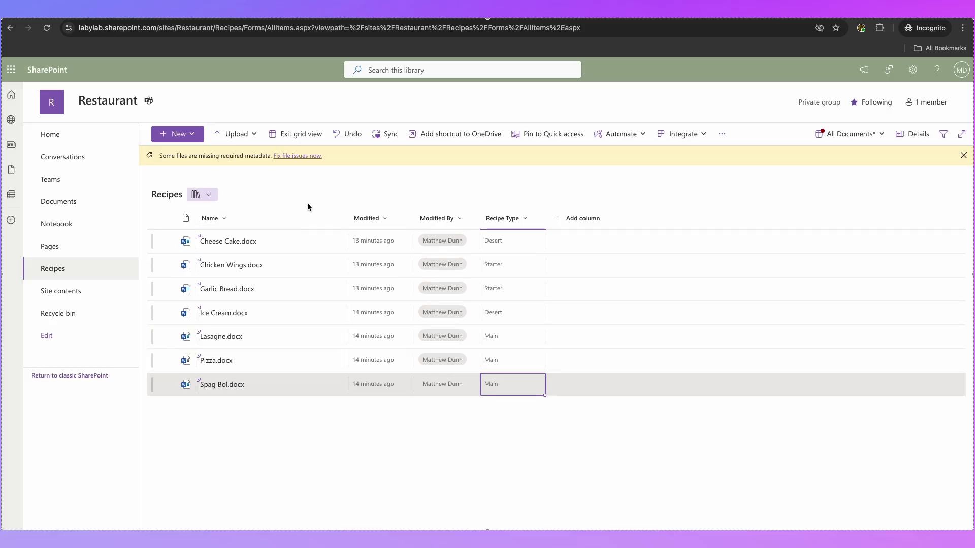
left_click(279, 134)
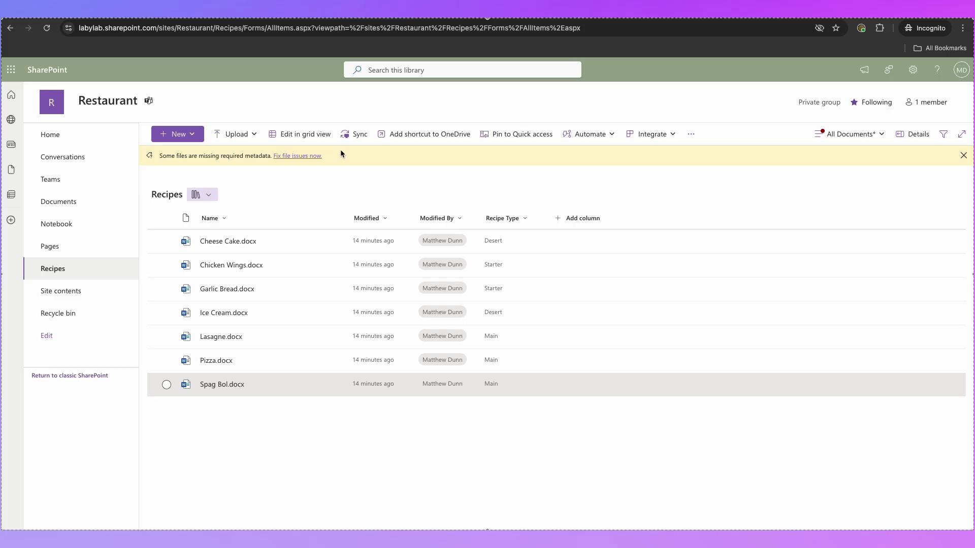
key("super+r")
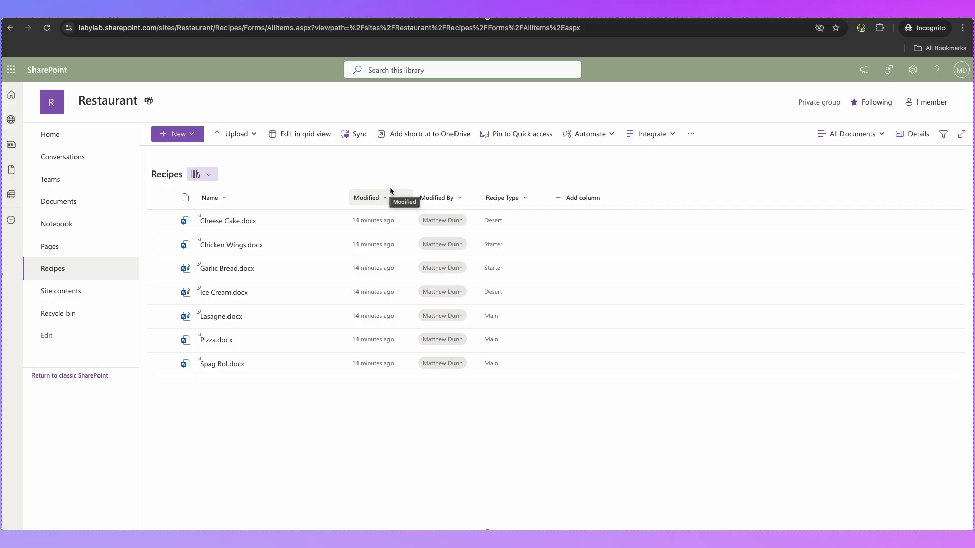
Filter the Recipes library by Recipe Type to show only the Main items.
left_click(512, 198)
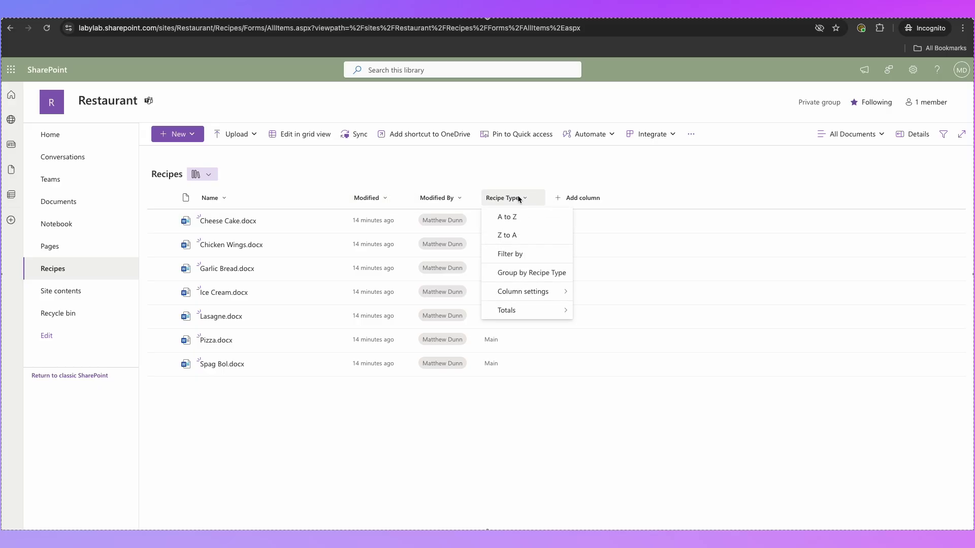
left_click(521, 255)
left_click(845, 108)
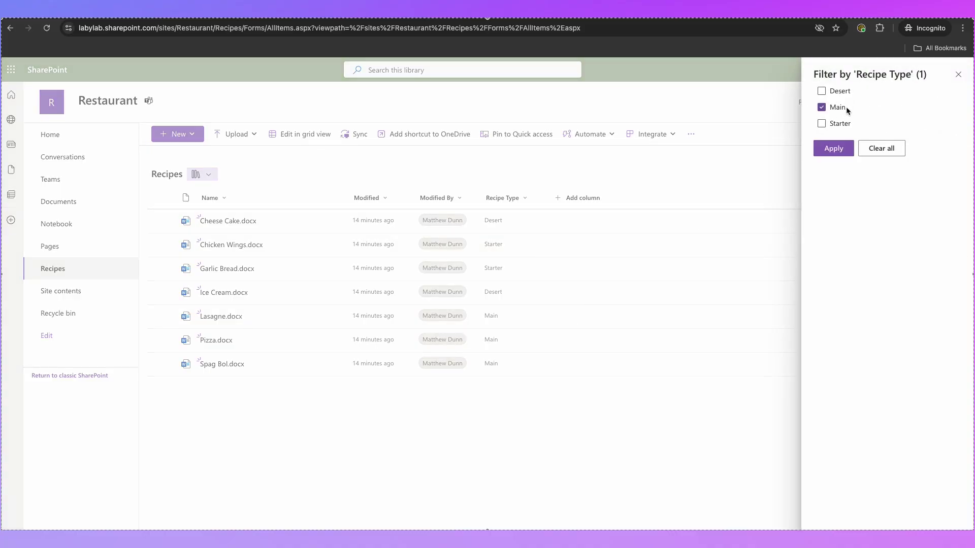
left_click(848, 144)
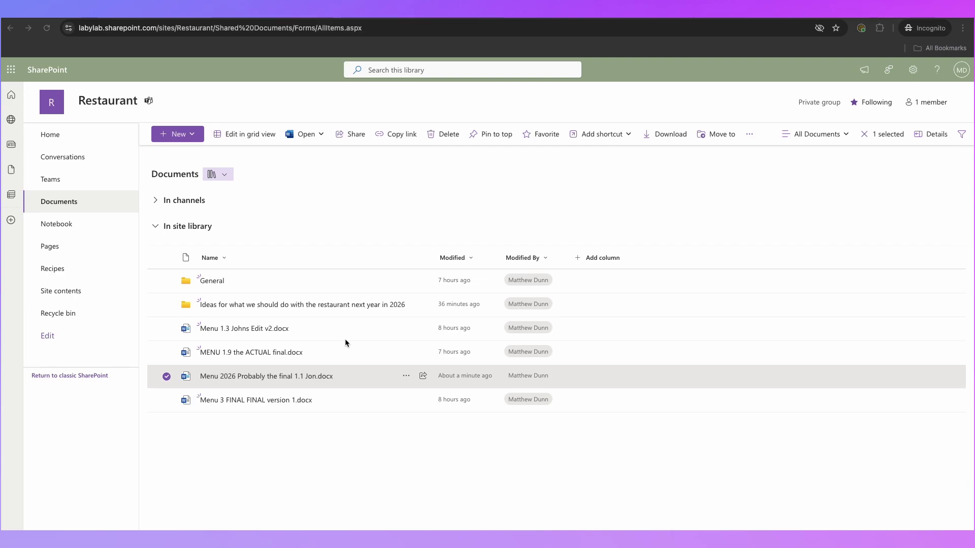
Rename the "Menu 2026 Probably the final" document in the Documents library to Menu 2026.
left_click(203, 423)
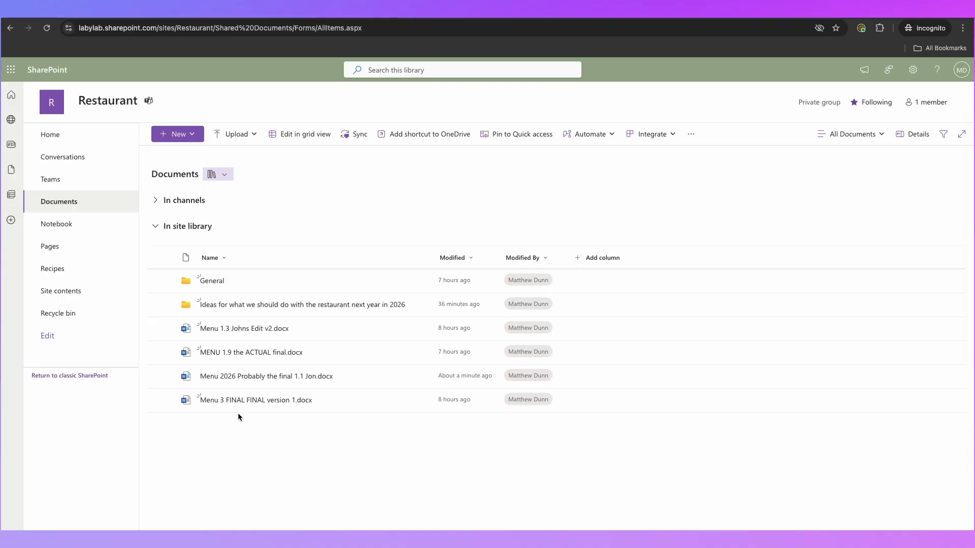
left_click(167, 376)
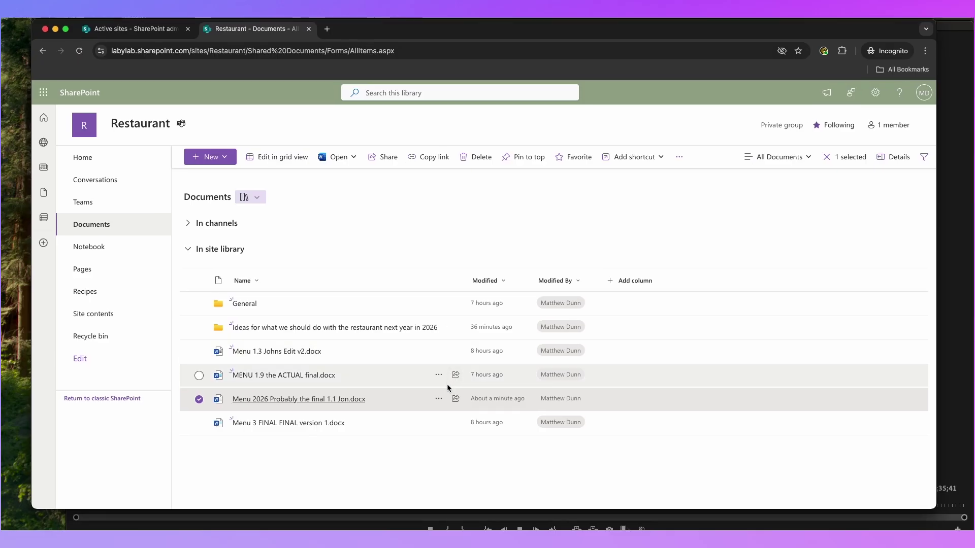
left_click(438, 398)
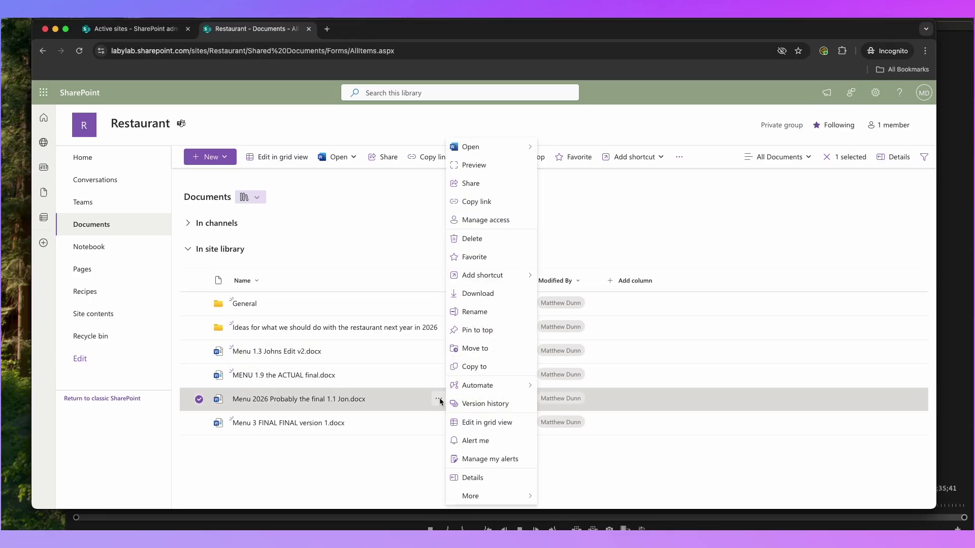
left_click(480, 312)
left_click_drag(518, 288, 426, 290)
key("BackSpace")
key("Return")
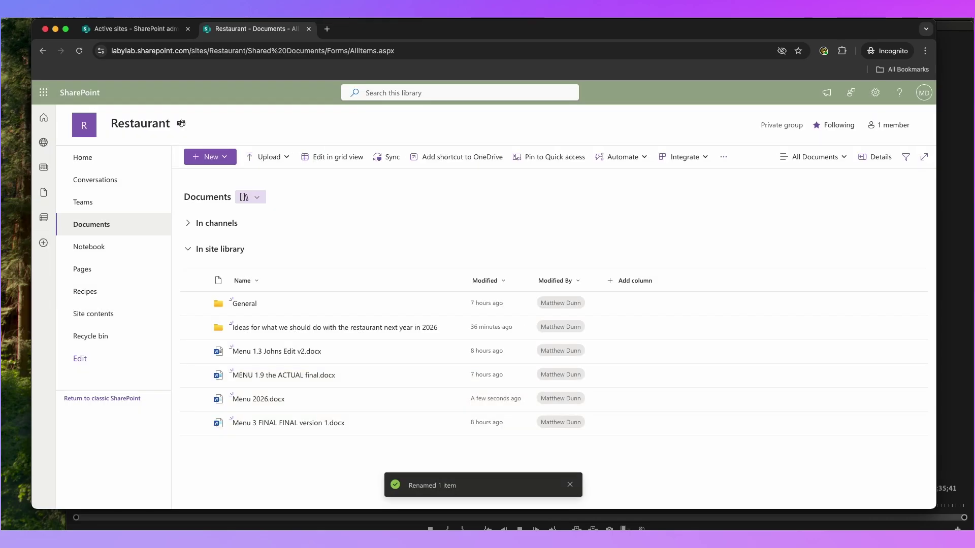
Browse the version history of the Menu 2026 document in Word and open its 15:26 version.
left_click_drag(1, 133, 520, 68)
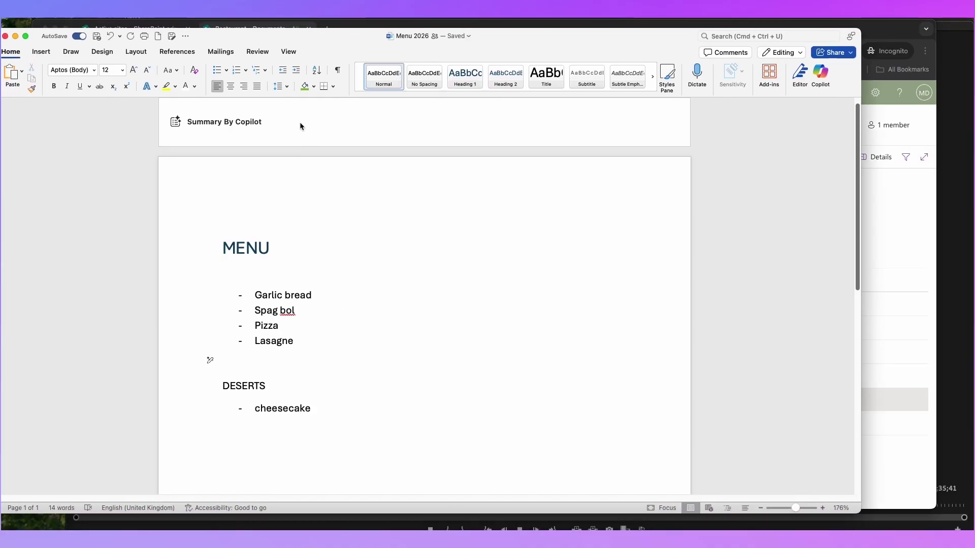
left_click(414, 36)
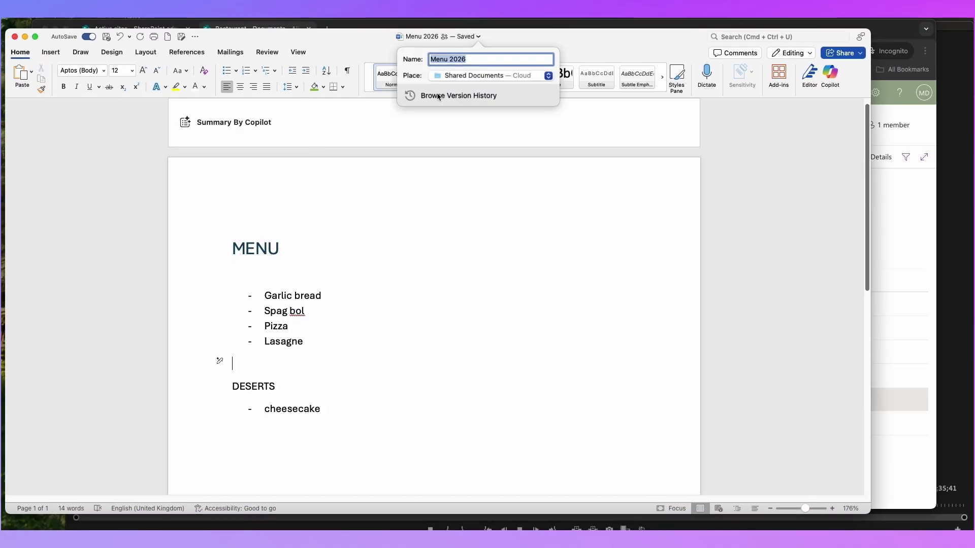
left_click(442, 96)
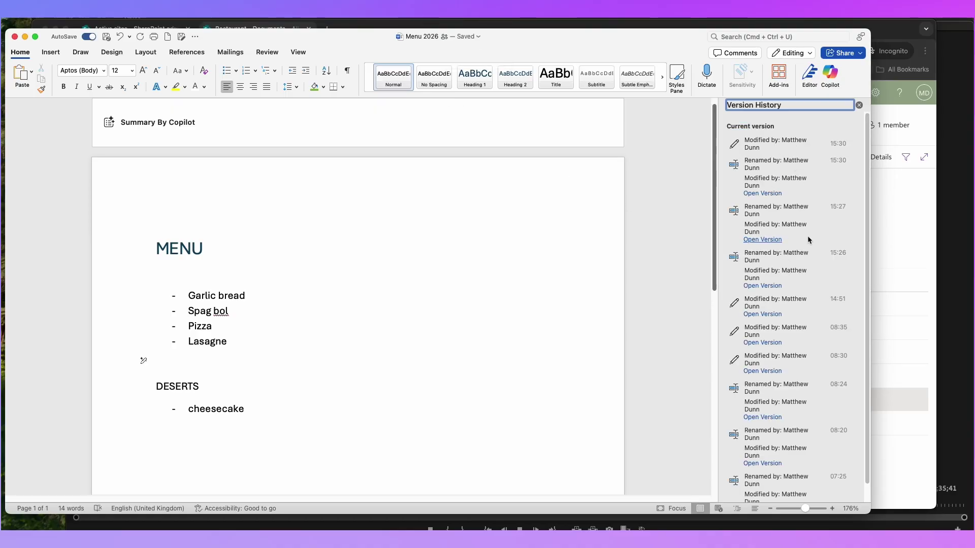
left_click(759, 289)
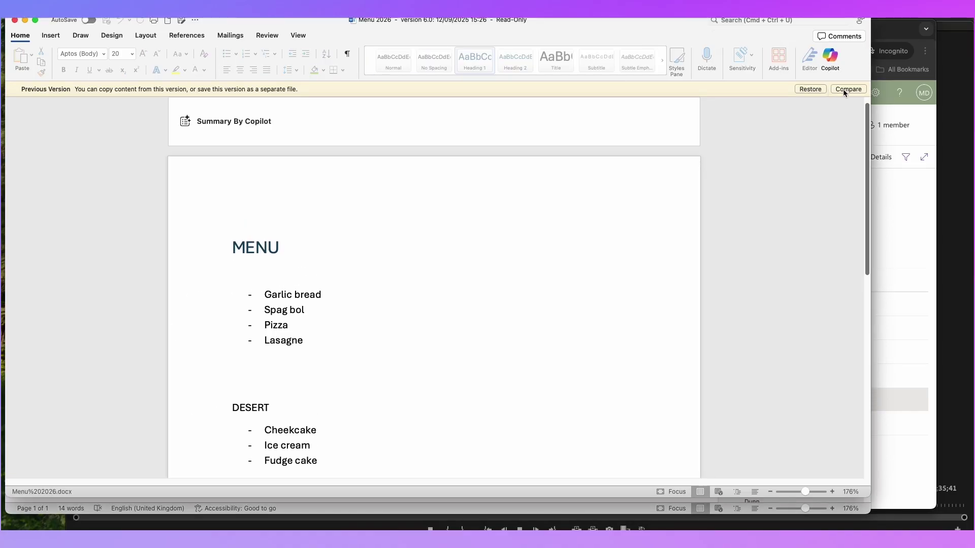
Compare the previous version's window with the current one, then close that version and the Menu 2026 document.
left_click_drag(625, 18, 696, 260)
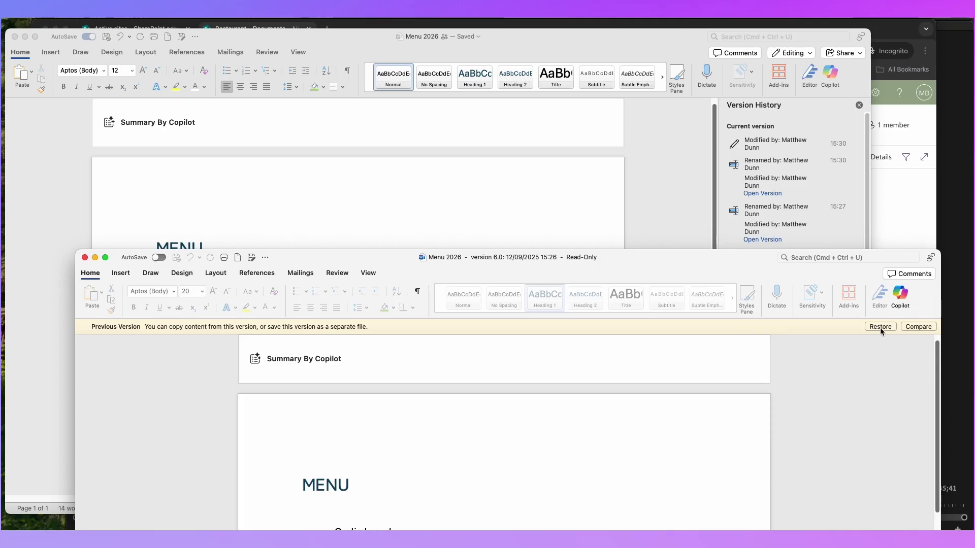
left_click(85, 259)
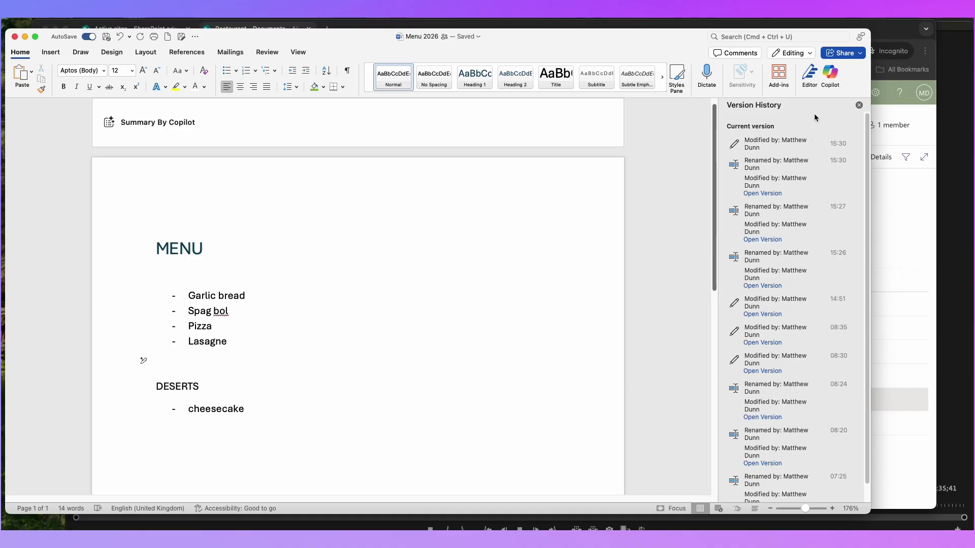
left_click(860, 105)
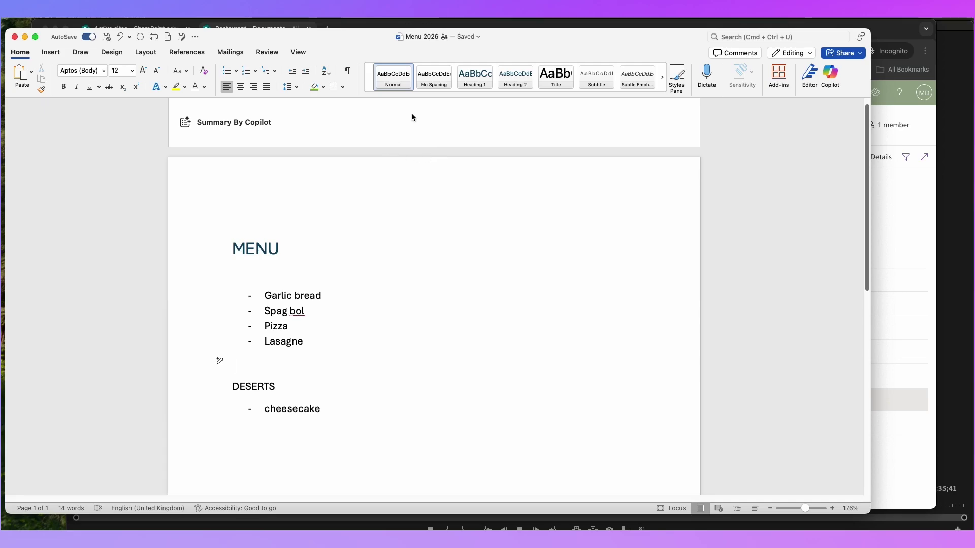
left_click(14, 37)
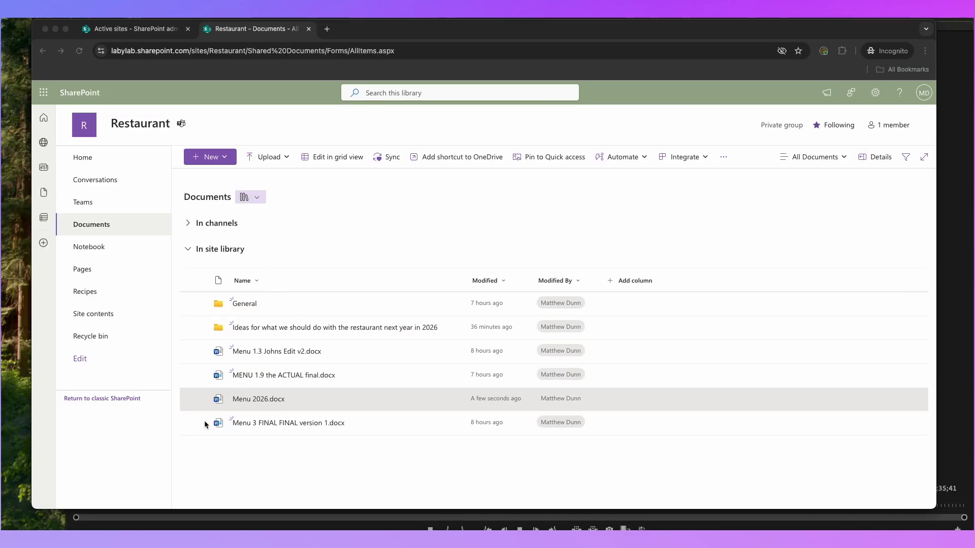
Create a red folder named ARCHIVE in the Documents library and move the three old menu files (1.3, 1.9 and 3) into it.
left_click(199, 376)
left_click(199, 423)
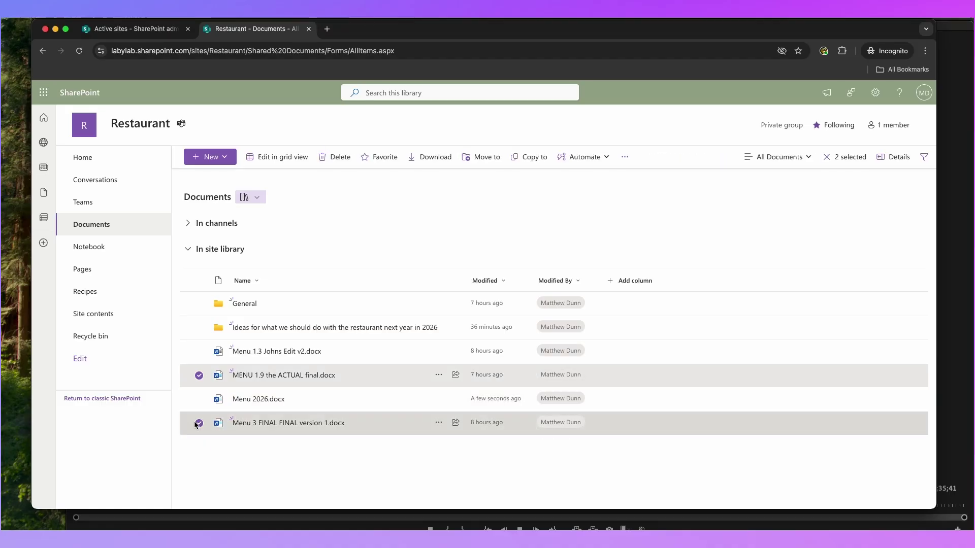
left_click(199, 352)
left_click(210, 156)
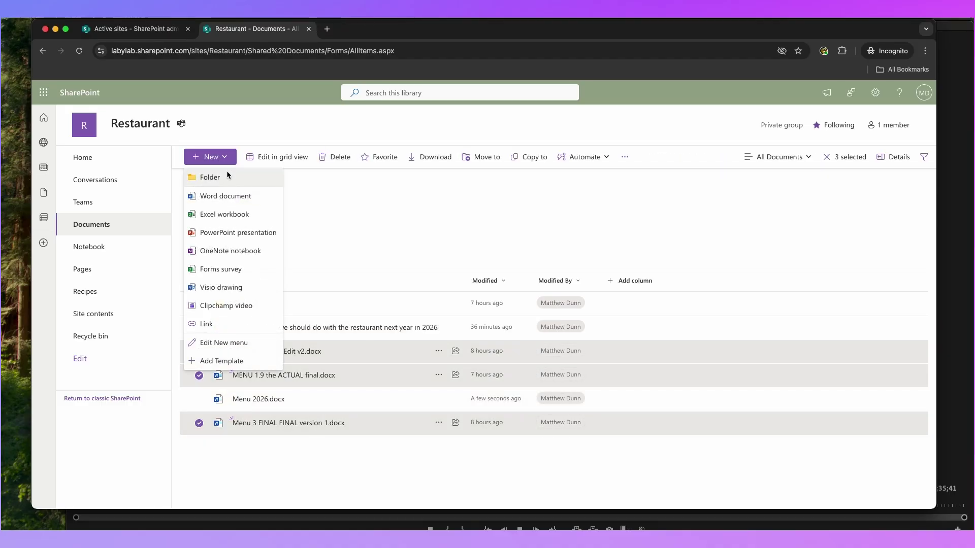
left_click(213, 178)
left_click(418, 311)
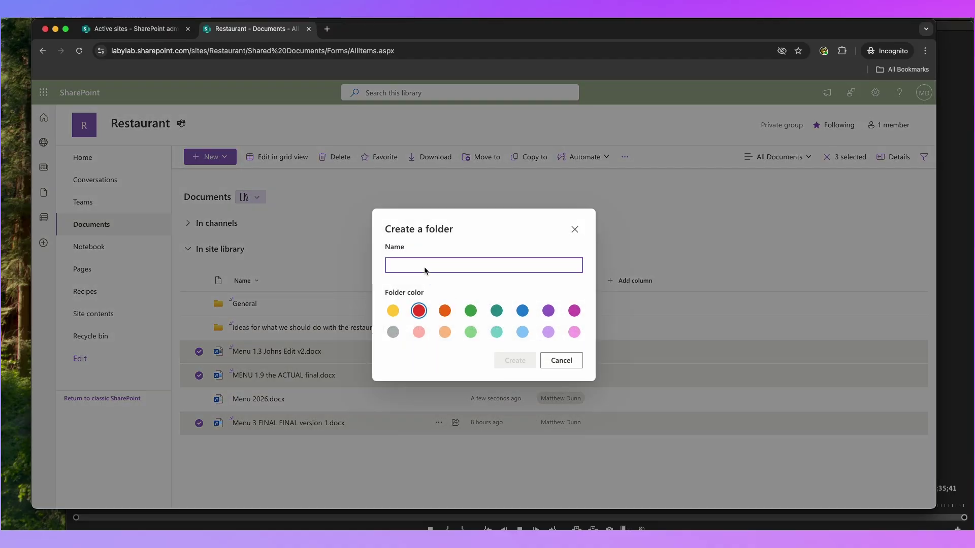
type("ARCHIVE")
left_click(503, 363)
left_click_drag(314, 398, 234, 308)
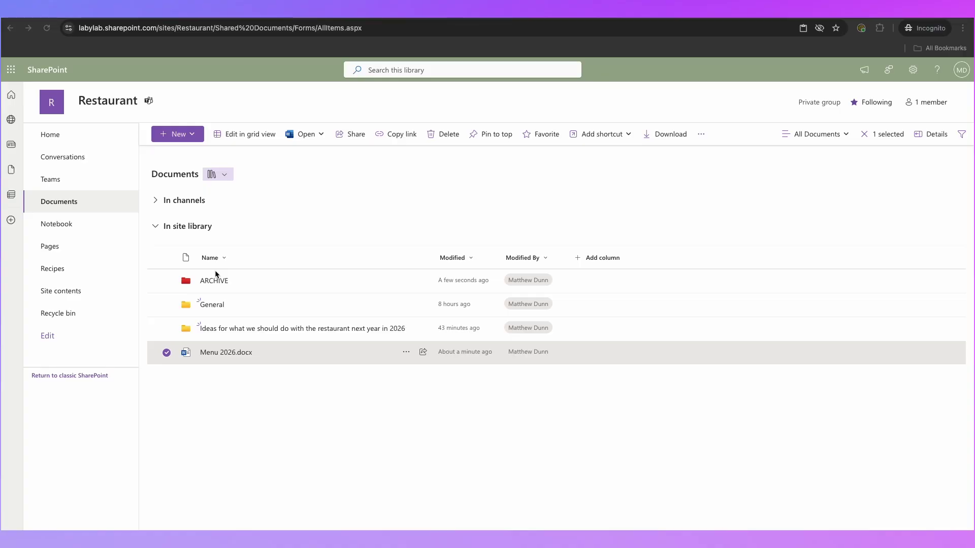
left_click(166, 353)
left_click(166, 353)
left_click(167, 352)
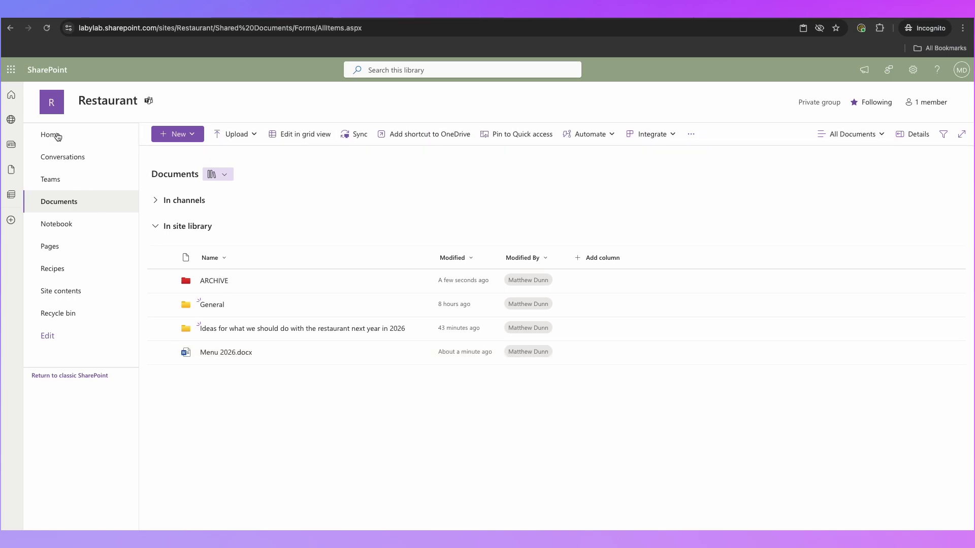
Go to the Restaurant site's home page and create a blank document library named Menu.
left_click(58, 137)
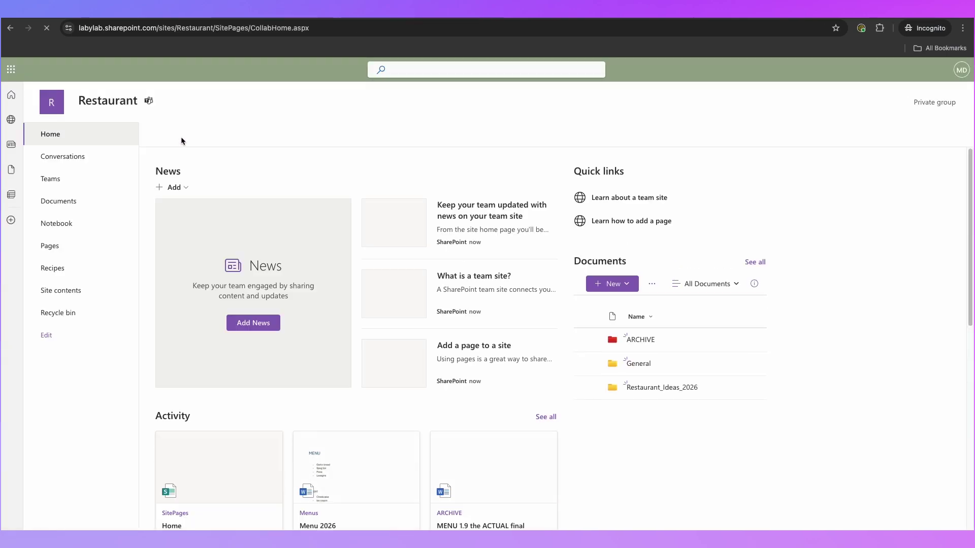
left_click(181, 137)
left_click(188, 189)
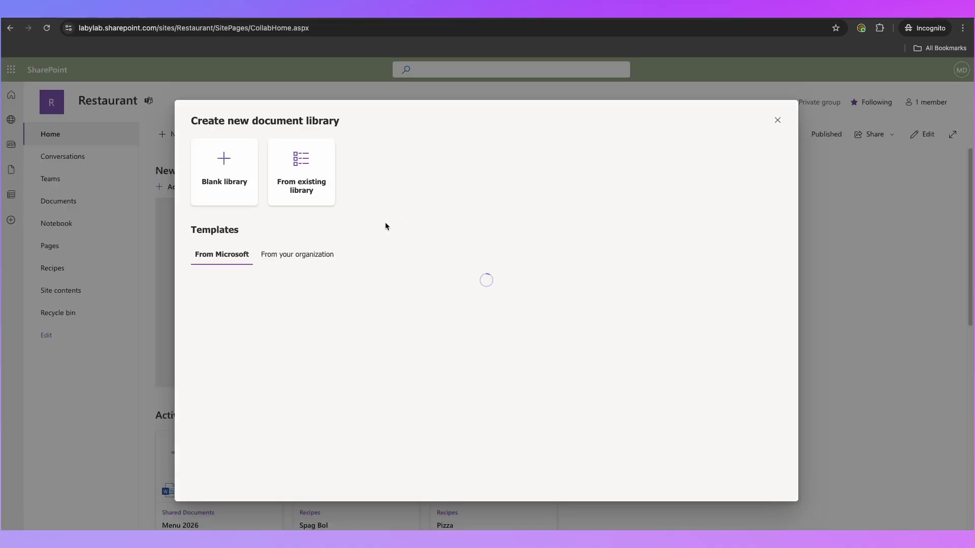
left_click(250, 179)
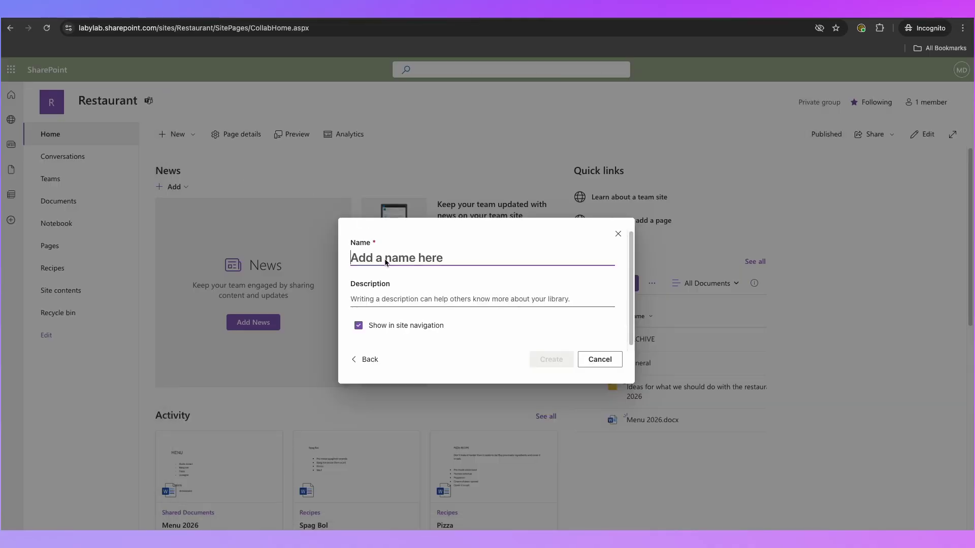
type("Menu")
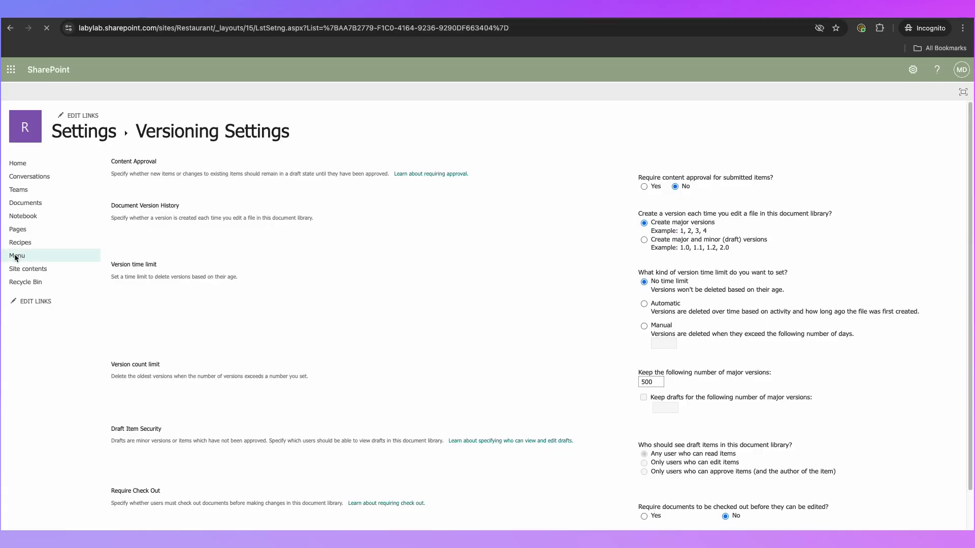
In the Menu library's versioning settings, enable major and minor (draft) versions and limit draft visibility to users who can edit items.
left_click(15, 255)
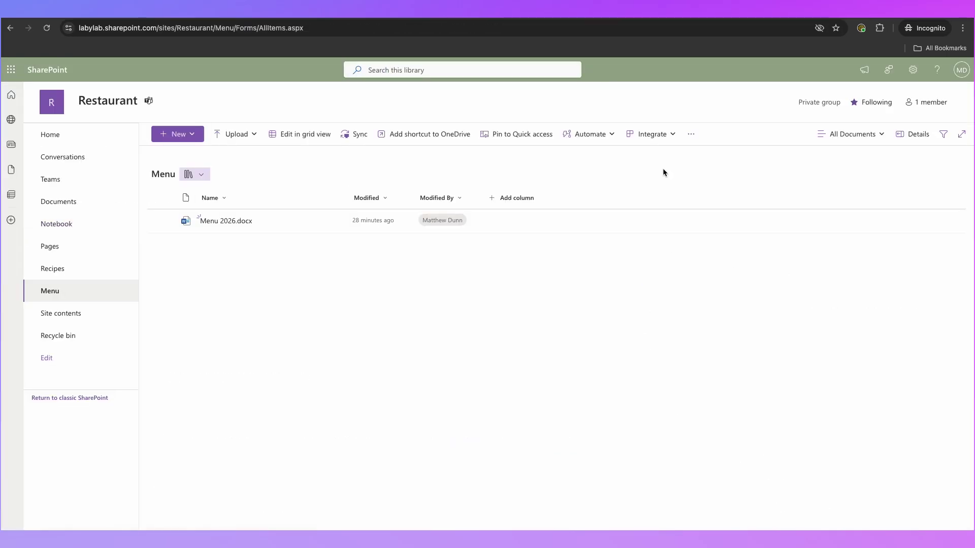
left_click(912, 70)
left_click(857, 166)
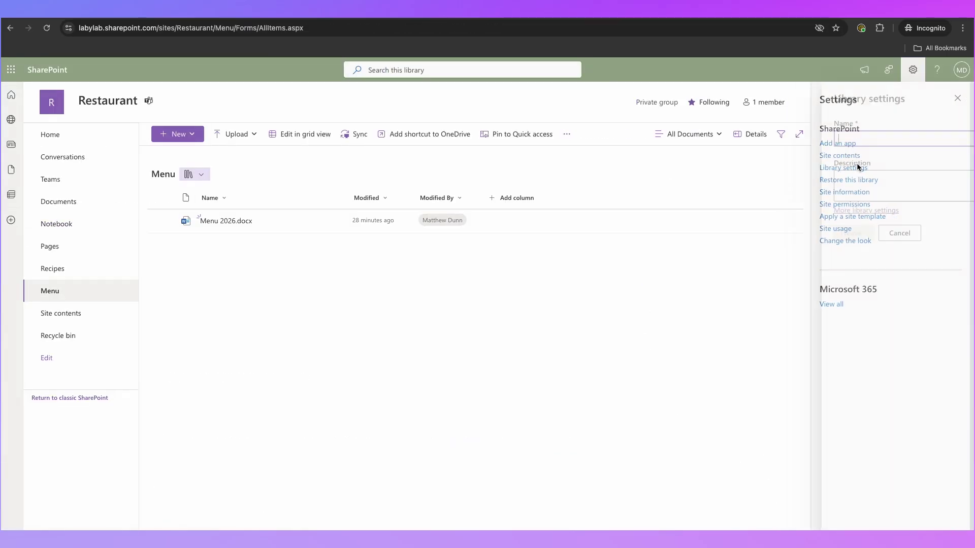
left_click(851, 212)
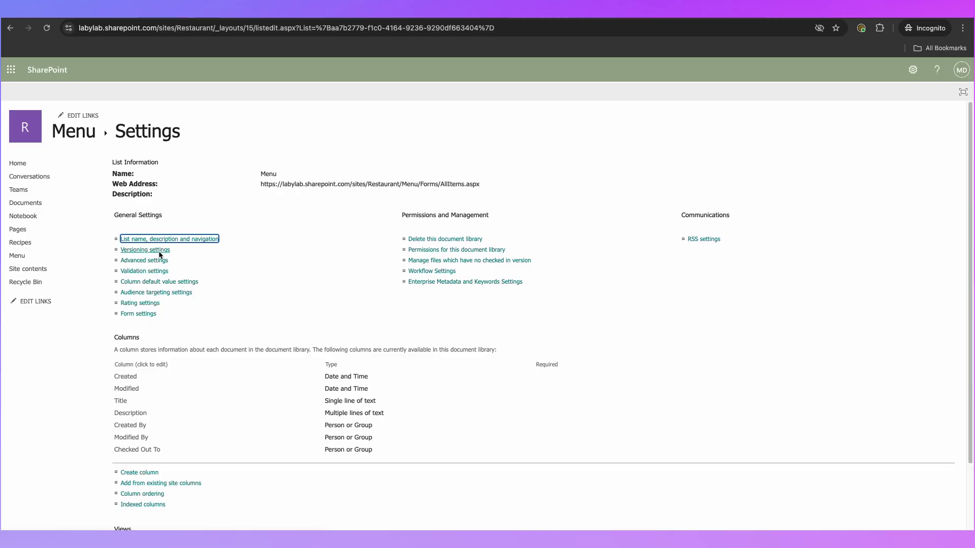
left_click(160, 251)
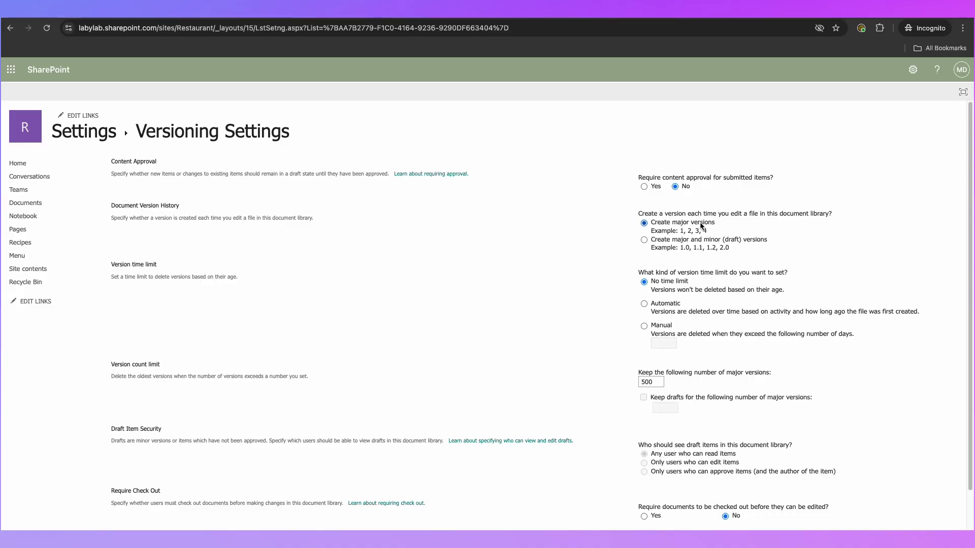
left_click(644, 241)
scroll(669, 416, "down", 2)
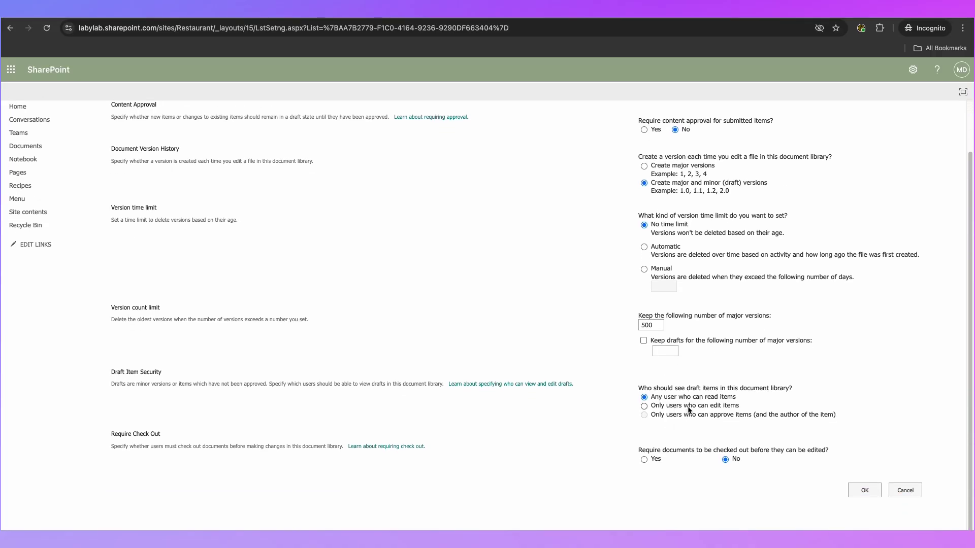
left_click(645, 405)
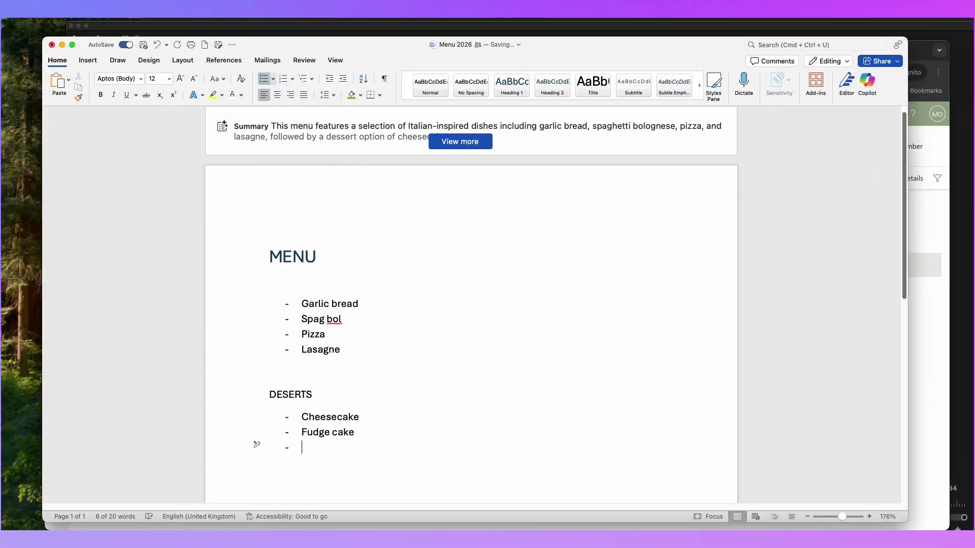
Add Ice cream as a new item to the Deserts list of the Menu 2026 document in Word.
type("Ice cream")
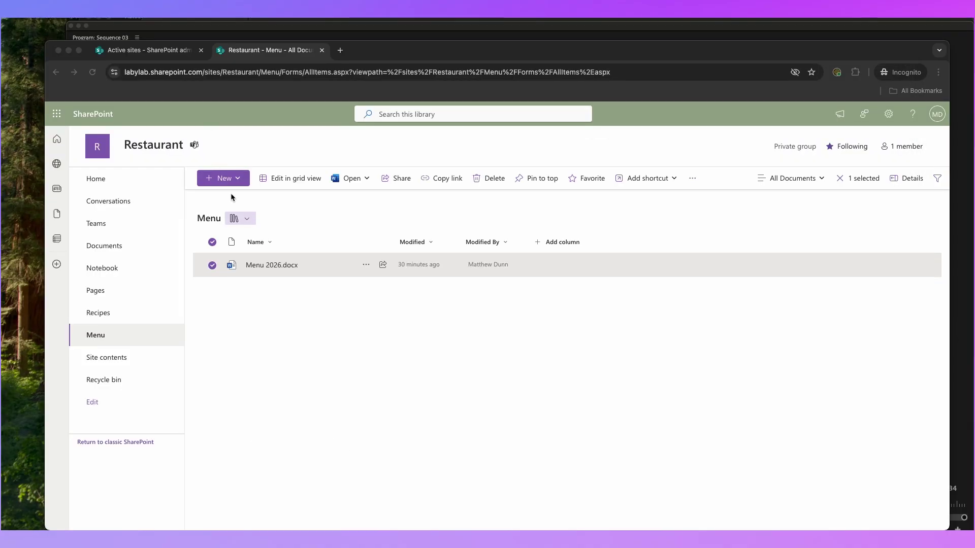
Review the version history of Menu 2026.docx in the Menu library and close it.
left_click(276, 73)
left_click(366, 265)
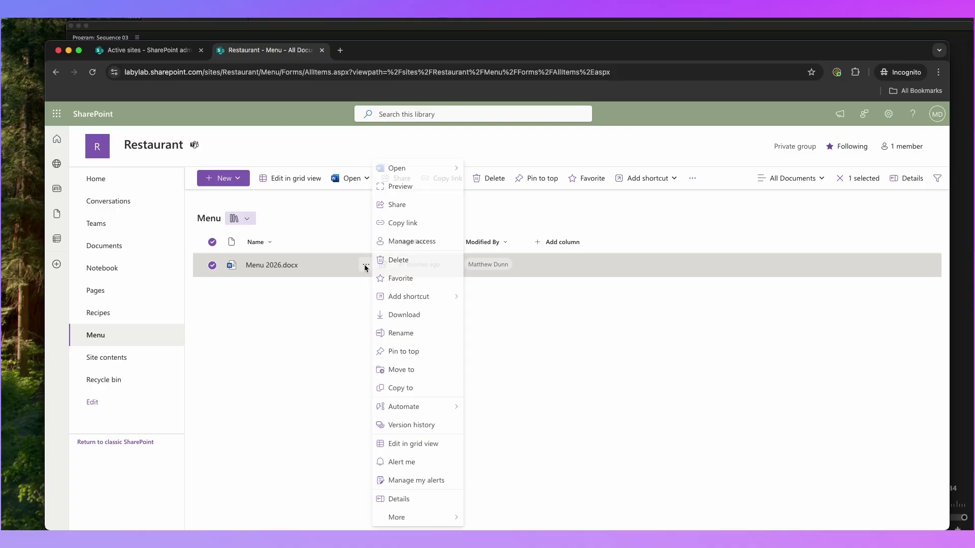
left_click(426, 424)
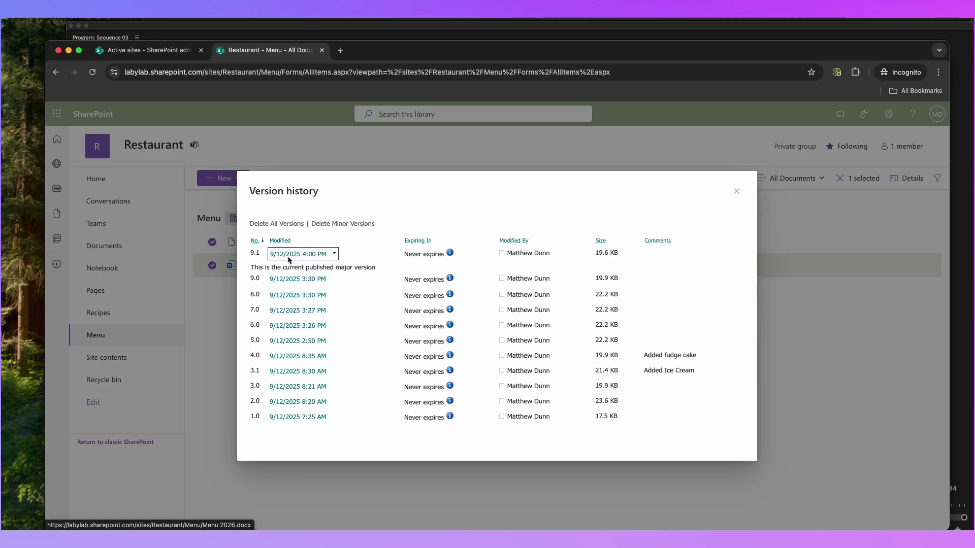
left_click(736, 191)
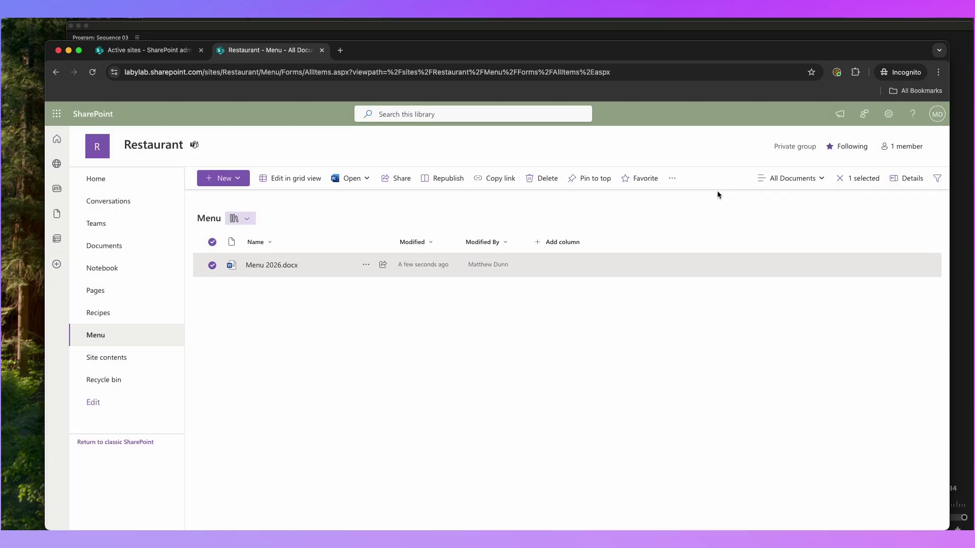
Republish Menu 2026.docx as a major version with the comment "Added fudge cake" and clear the file selection.
left_click(209, 266)
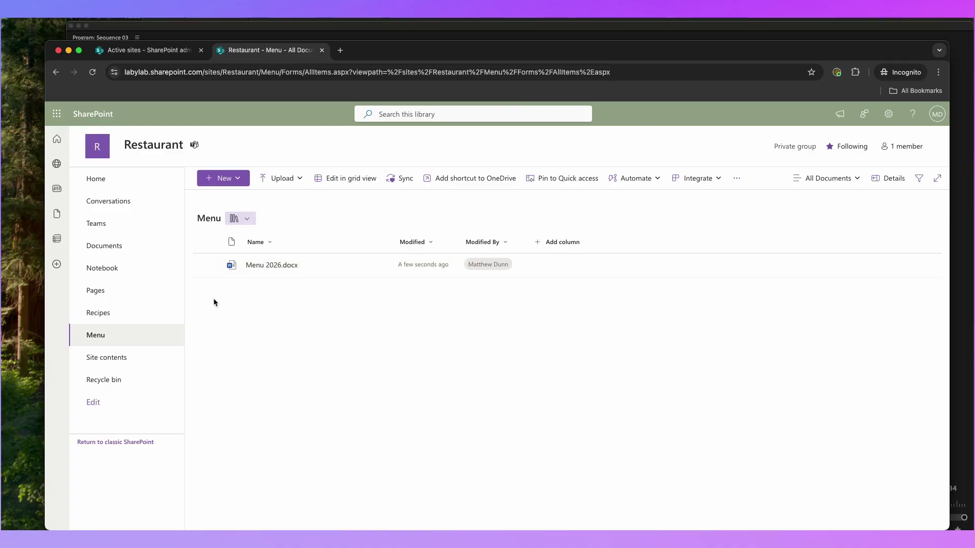
left_click(212, 265)
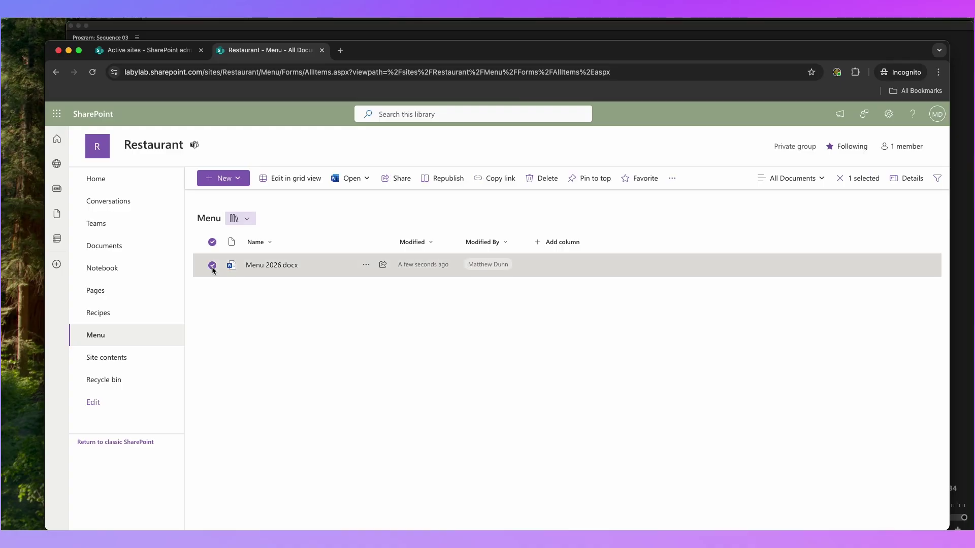
left_click(445, 180)
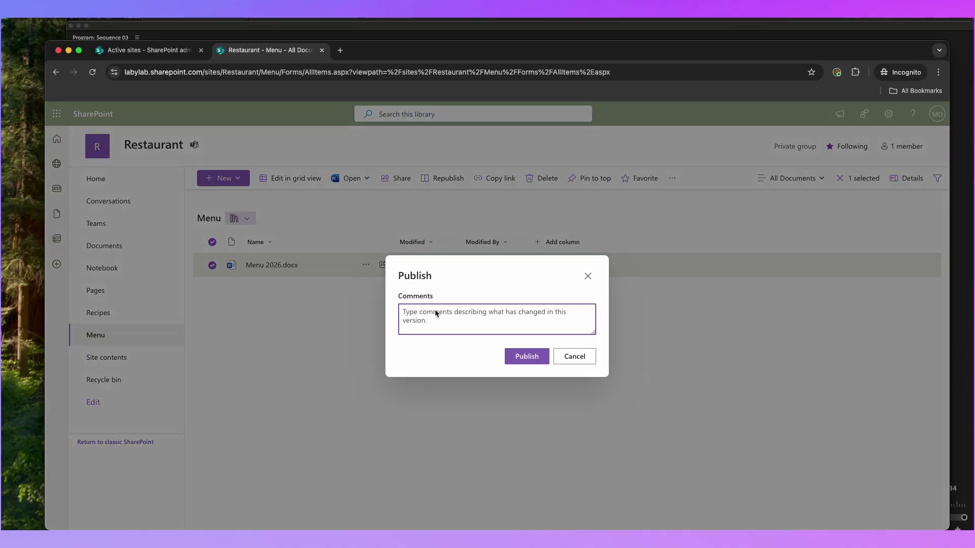
type("Added fudge cake")
key("Return")
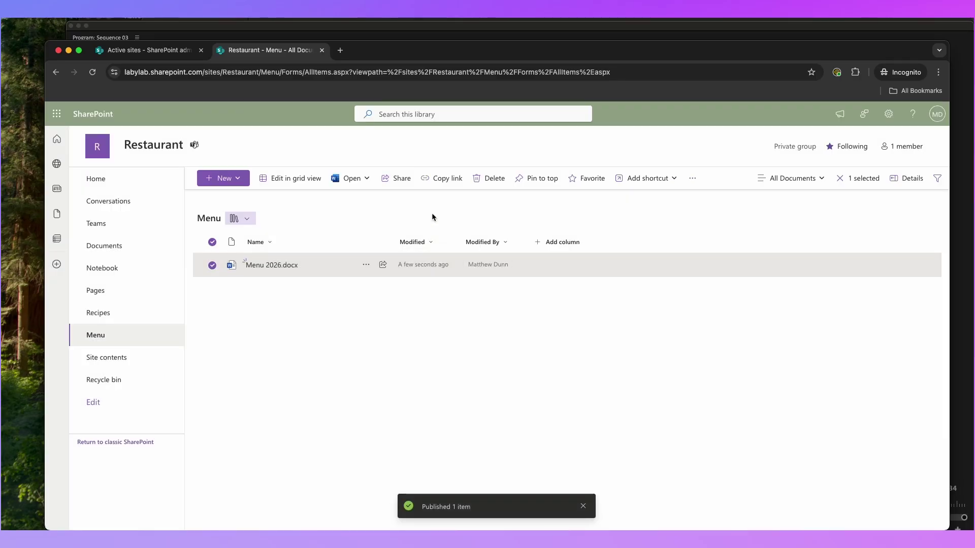
left_click(389, 313)
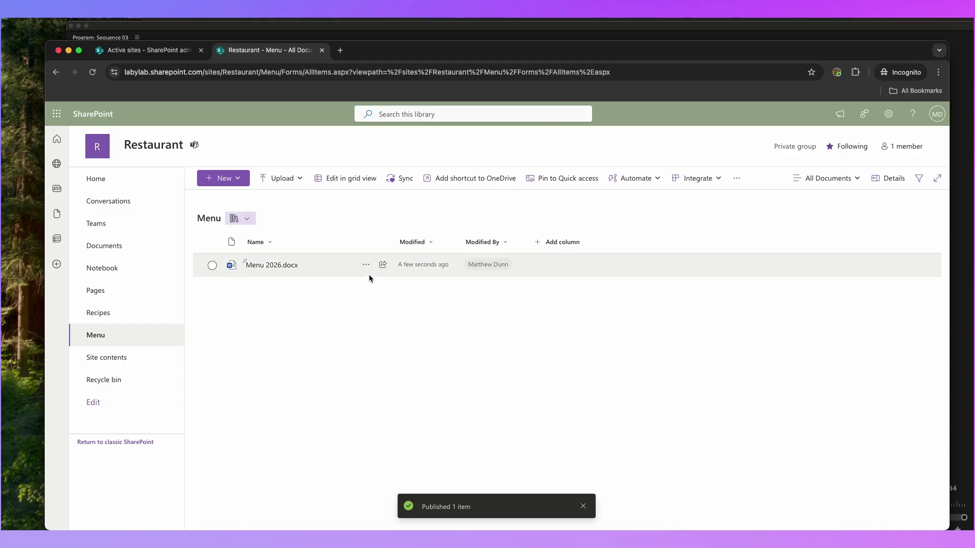
Open the version history of Menu 2026.docx to check the newly published version and its comment.
left_click(366, 264)
key("Escape")
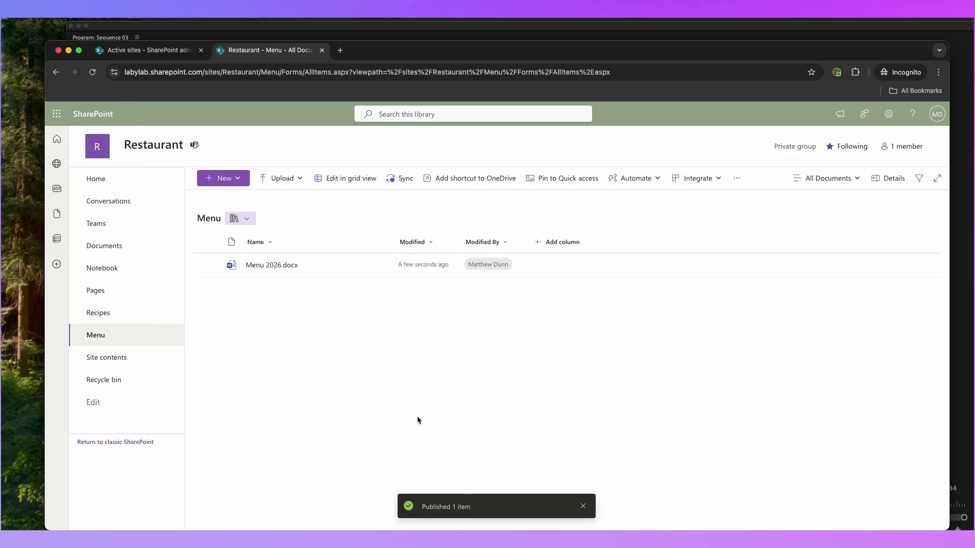
left_click(366, 264)
left_click(417, 427)
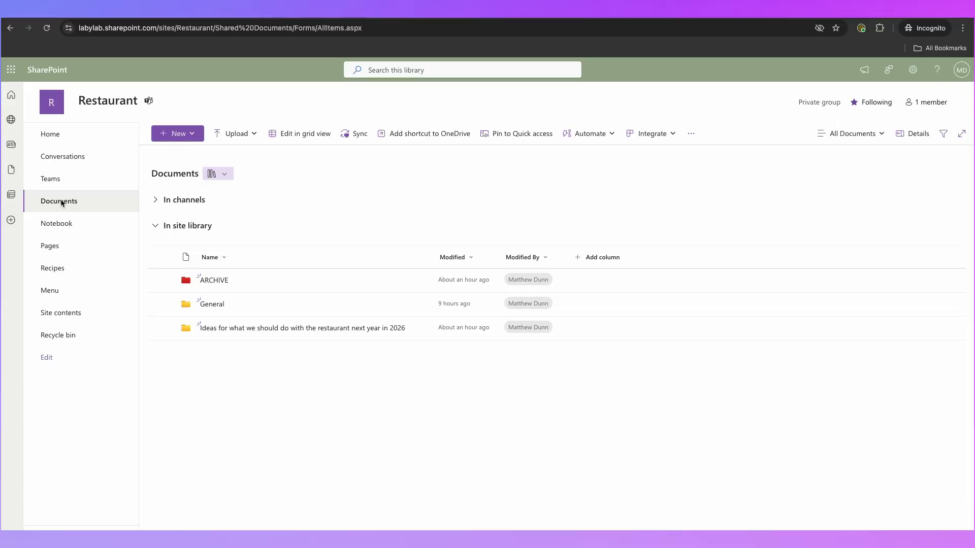
Examine the nested subfolders inside the long-named 2026 restaurant ideas folder and return to the Documents library.
left_click(349, 329)
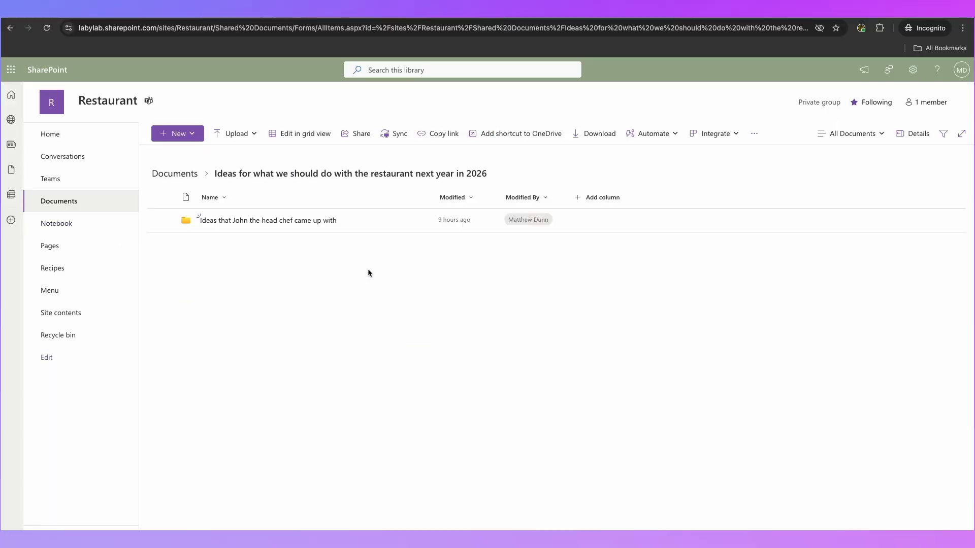
left_click(315, 221)
left_click(341, 220)
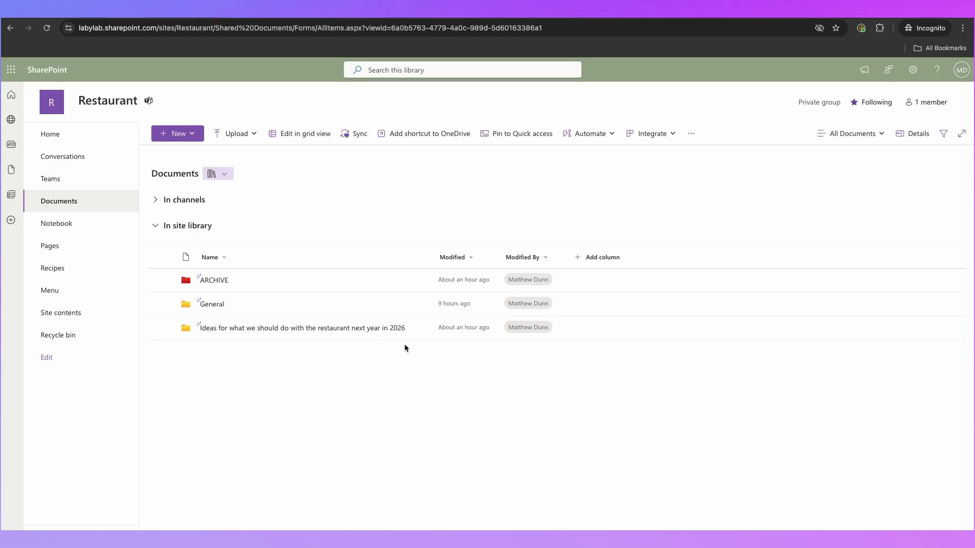
left_click(384, 328)
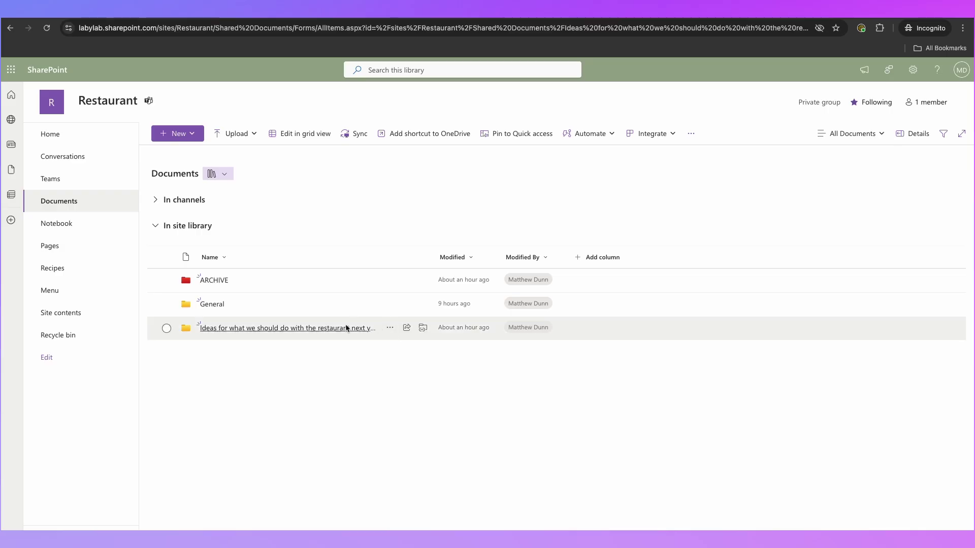
left_click(179, 175)
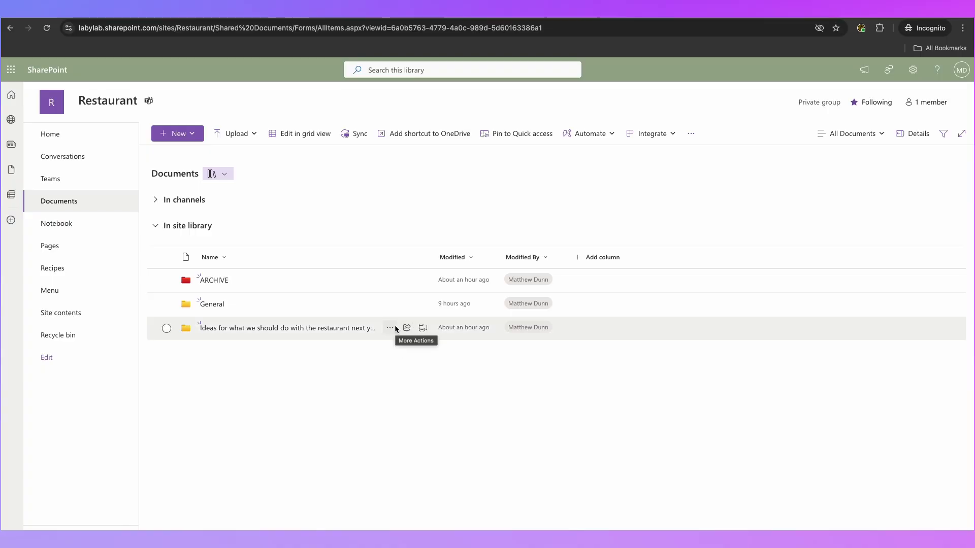
Rename the folder "Ideas for what we should do with the restaurant next year in 2026" as "Restaurant Ideas 2026".
left_click(390, 328)
key("Escape")
left_click(423, 328)
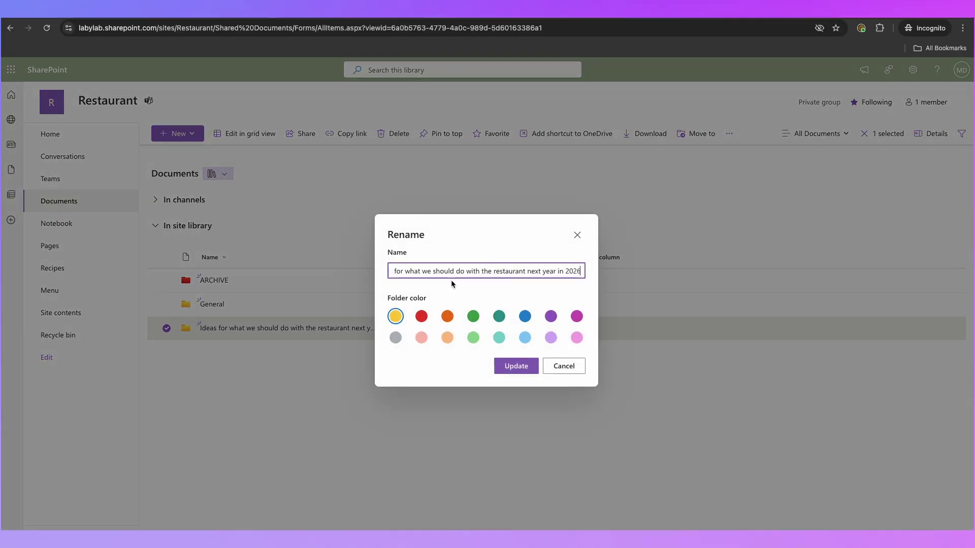
key("super+a")
type("Restaurant Ideas 2026")
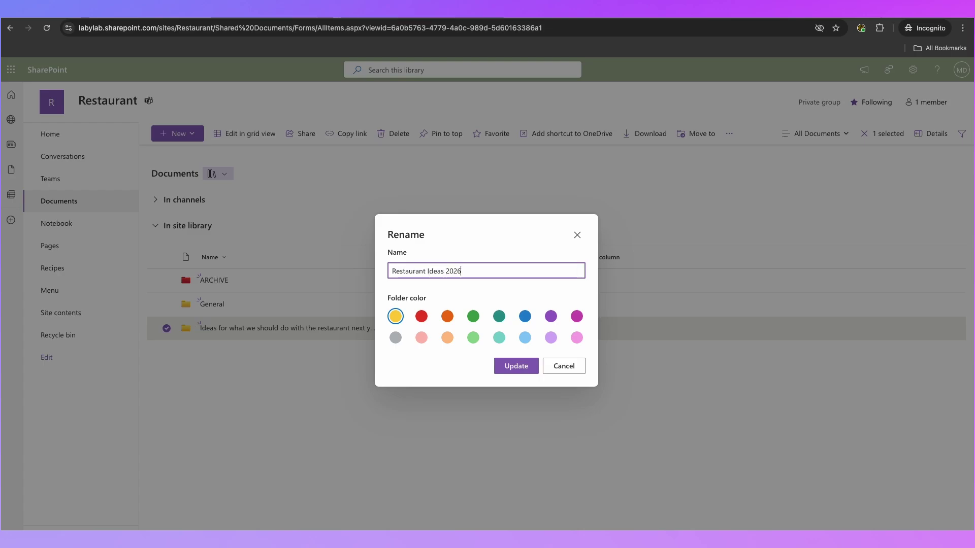
key("Return")
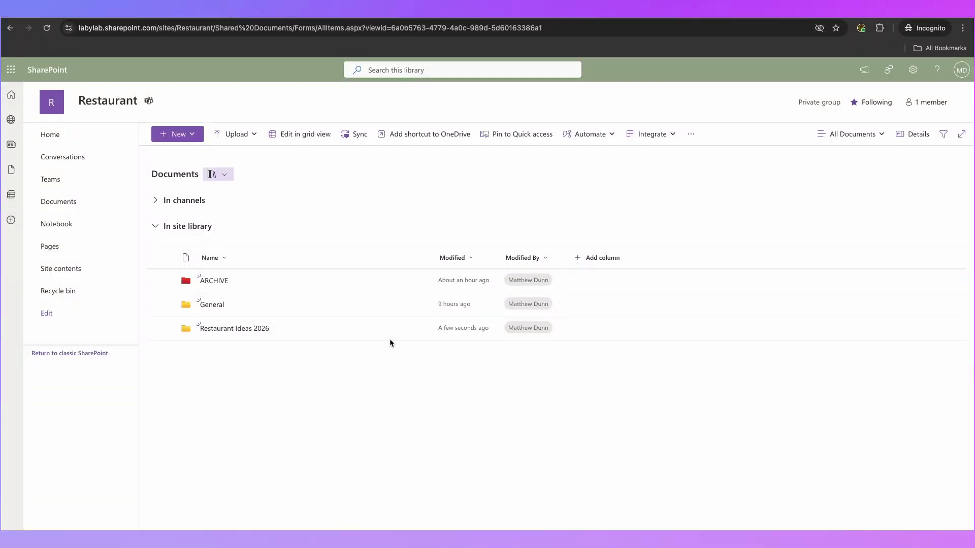
left_click(390, 328)
left_click(370, 385)
left_click(304, 28)
left_click(276, 429)
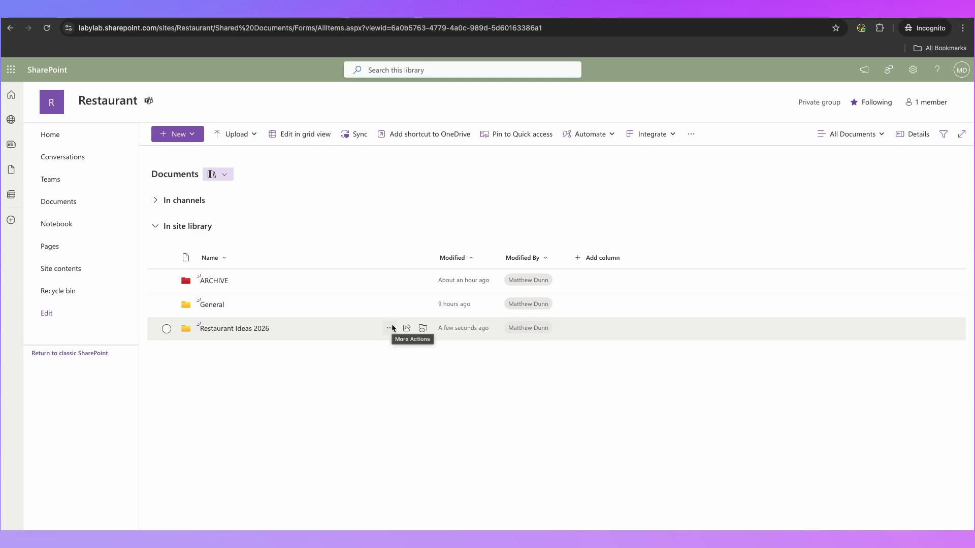
Replace the spaces in the restaurant ideas folder's name with underscores, making it Restaurant_Ideas_2026.
left_click(392, 328)
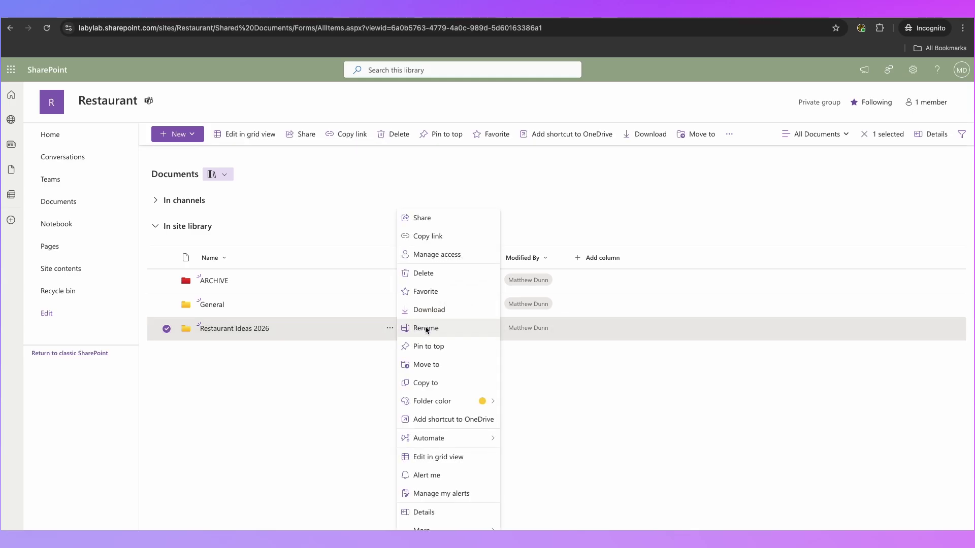
left_click(414, 325)
left_click(424, 272)
key("Delete")
key("BackSpace")
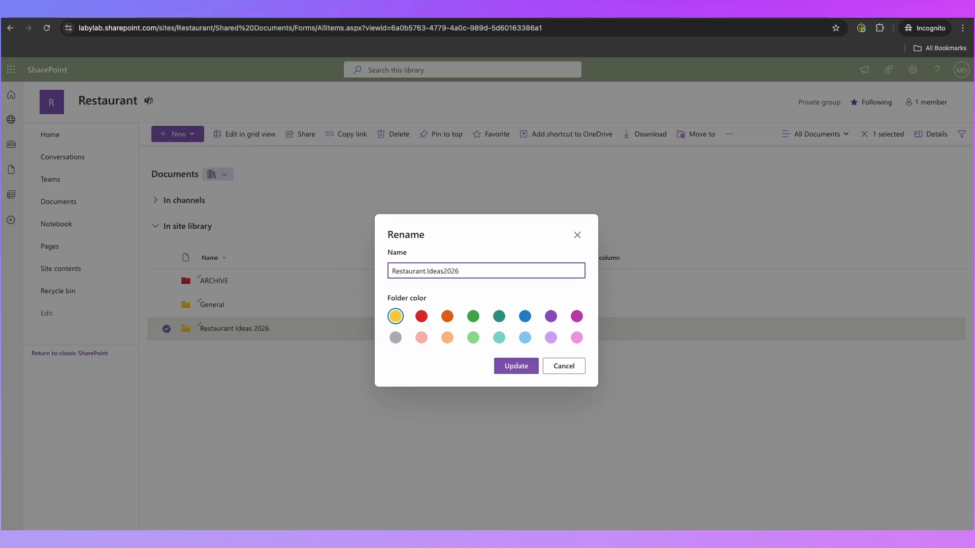
key("BackSpace")
type("_")
left_click(444, 271)
type("_")
key("Return")
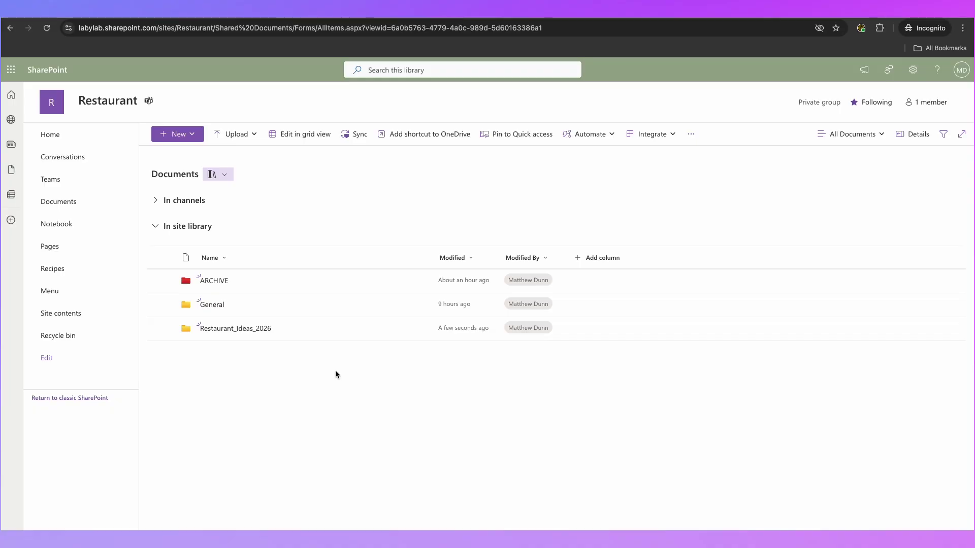
left_click(83, 130)
left_click(175, 133)
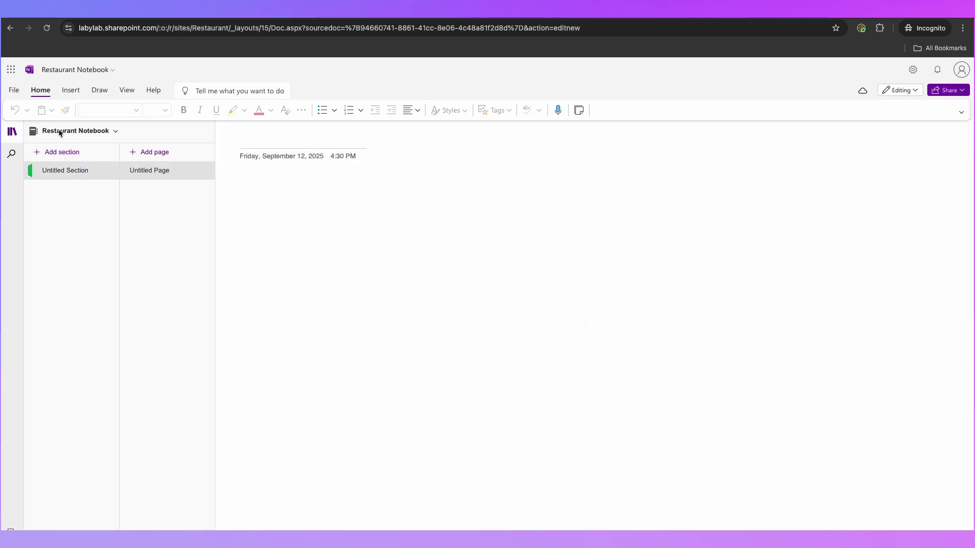
left_click(10, 28)
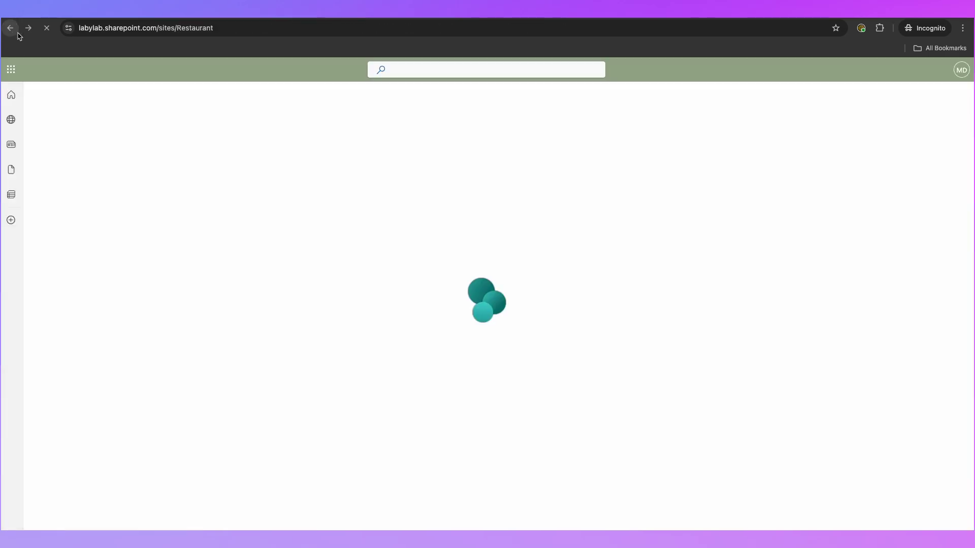
left_click(62, 142)
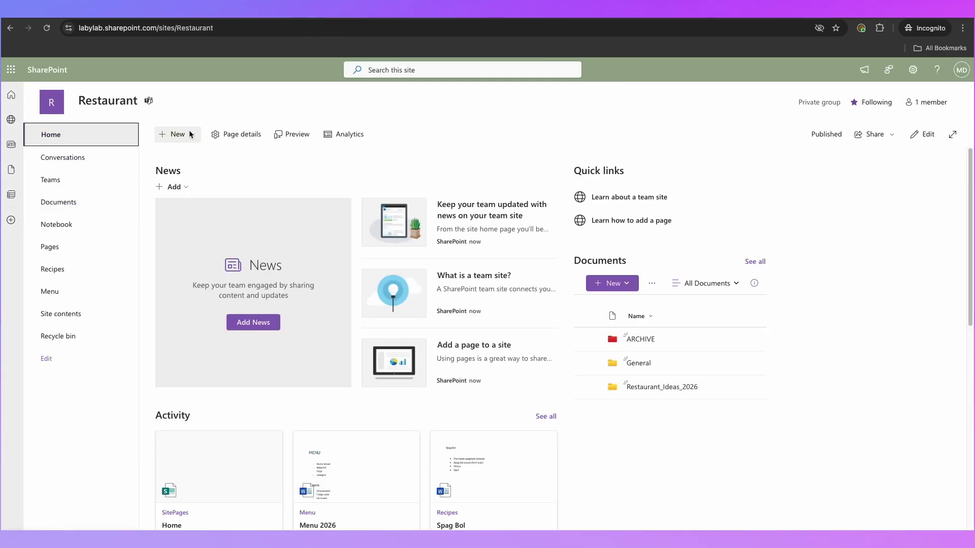
left_click(82, 200)
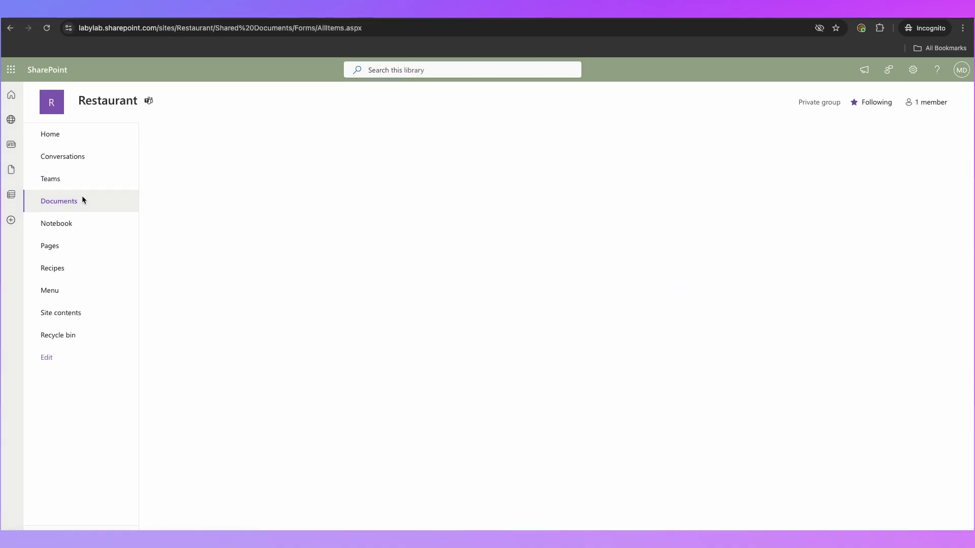
From the Restaurant site's home page, create a blank document library named REC with the description "Recipes".
left_click(70, 144)
left_click(155, 139)
left_click(196, 184)
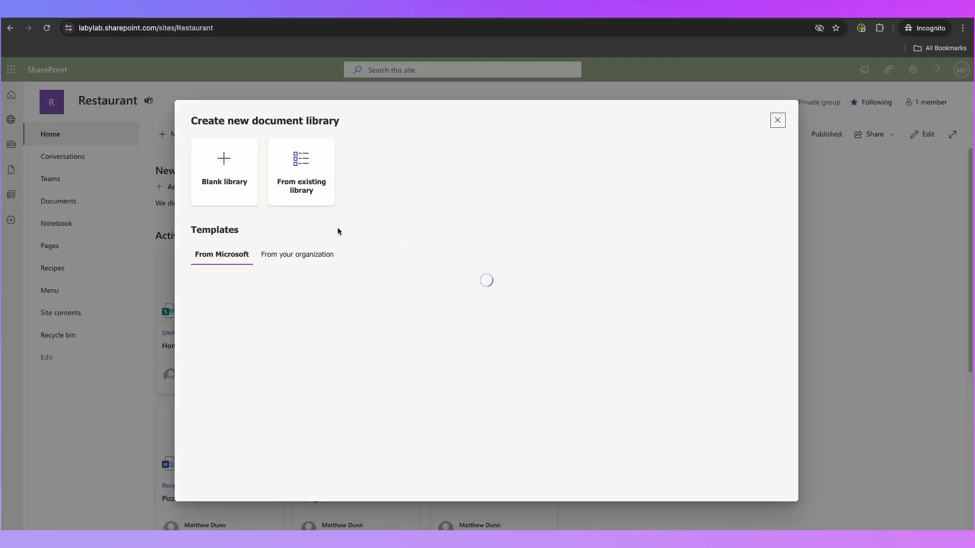
left_click(223, 171)
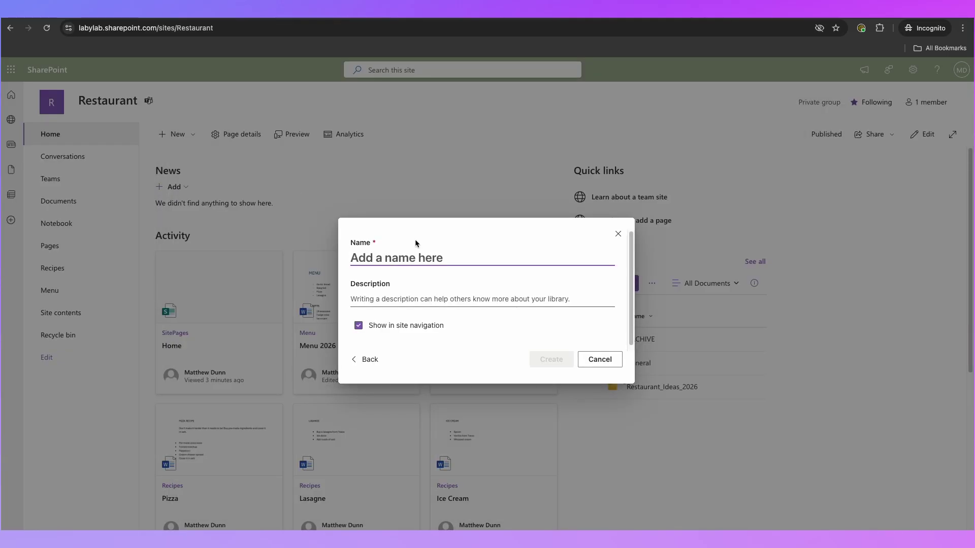
type("REC")
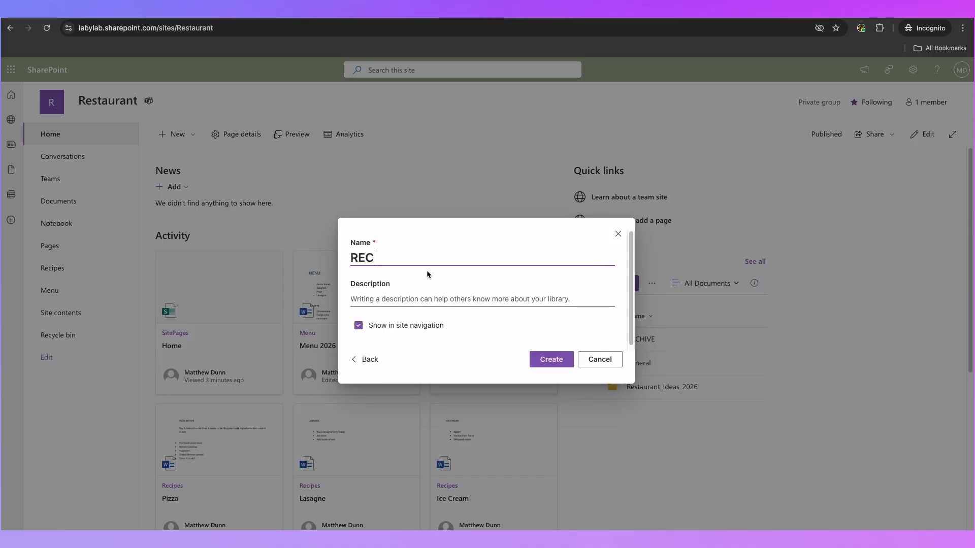
double_click(387, 256)
left_click(420, 295)
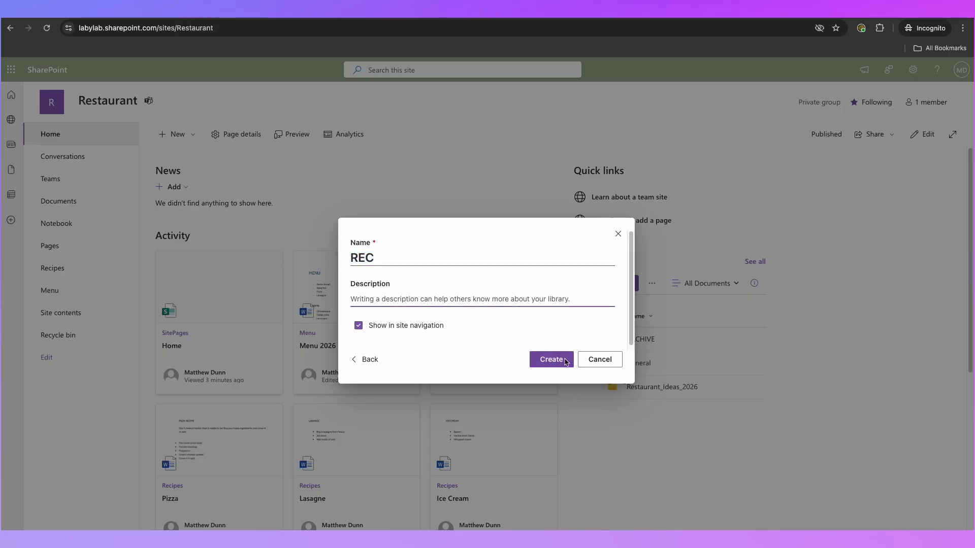
type("Recipes")
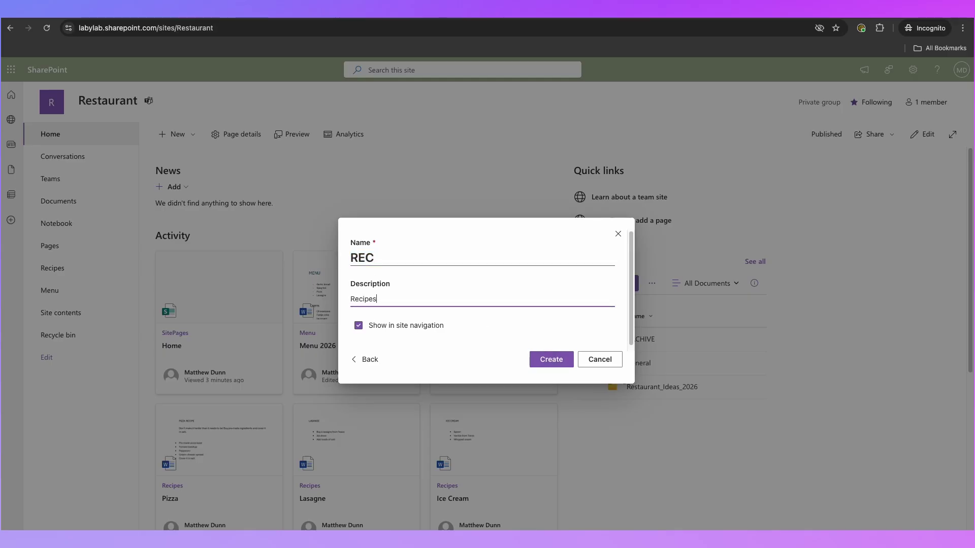
left_click(551, 362)
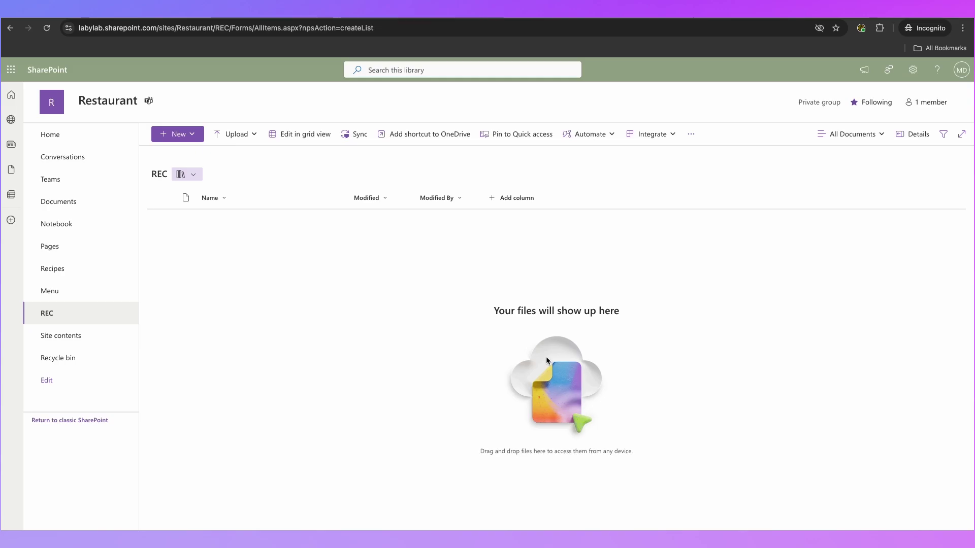
left_click(913, 70)
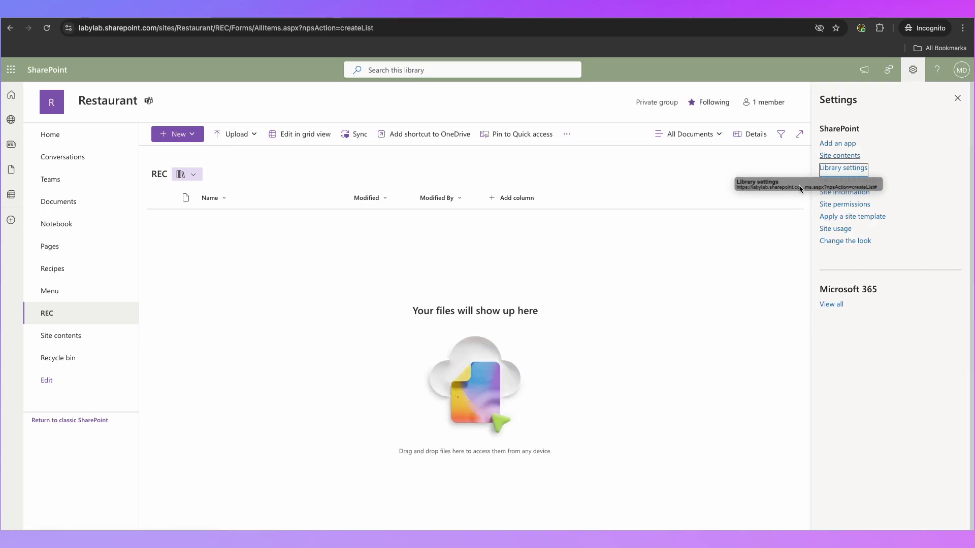
left_click(956, 95)
left_click(913, 70)
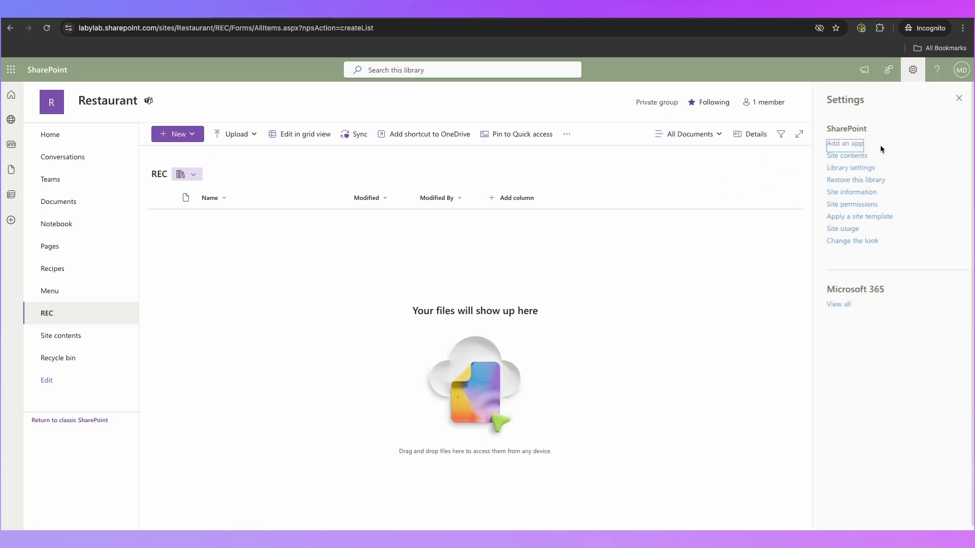
left_click(833, 164)
left_click(856, 209)
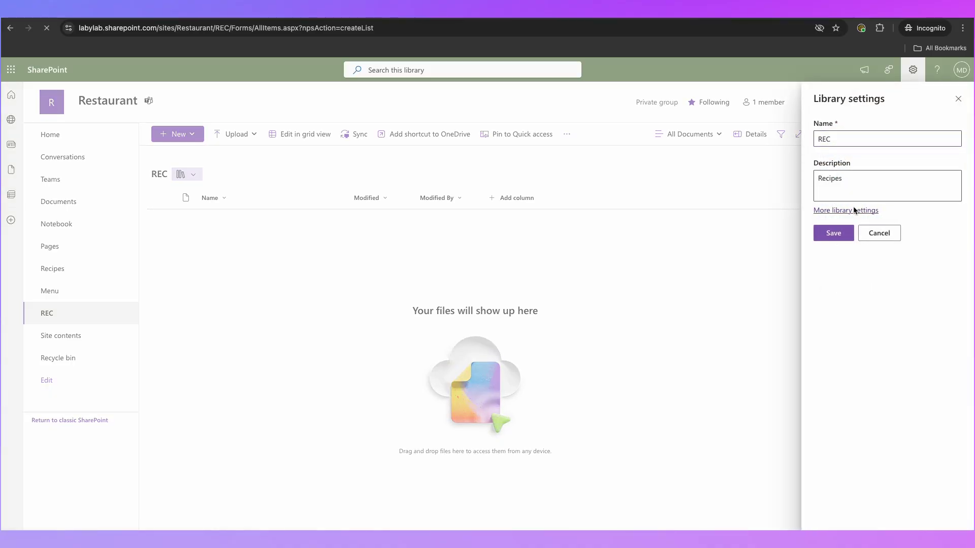
left_click(10, 28)
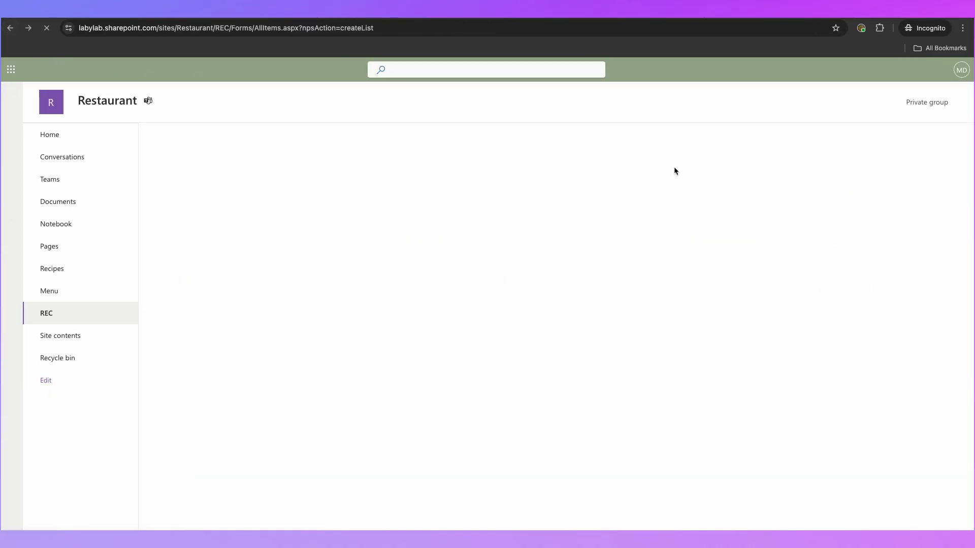
Change the REC library's display name to "Recipes Folder" in its library settings and save.
left_click(909, 71)
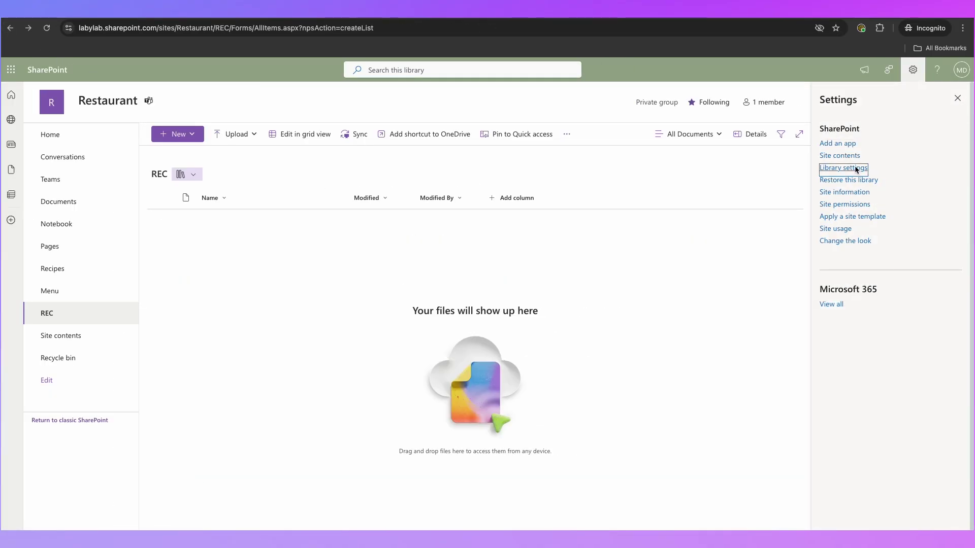
left_click(855, 167)
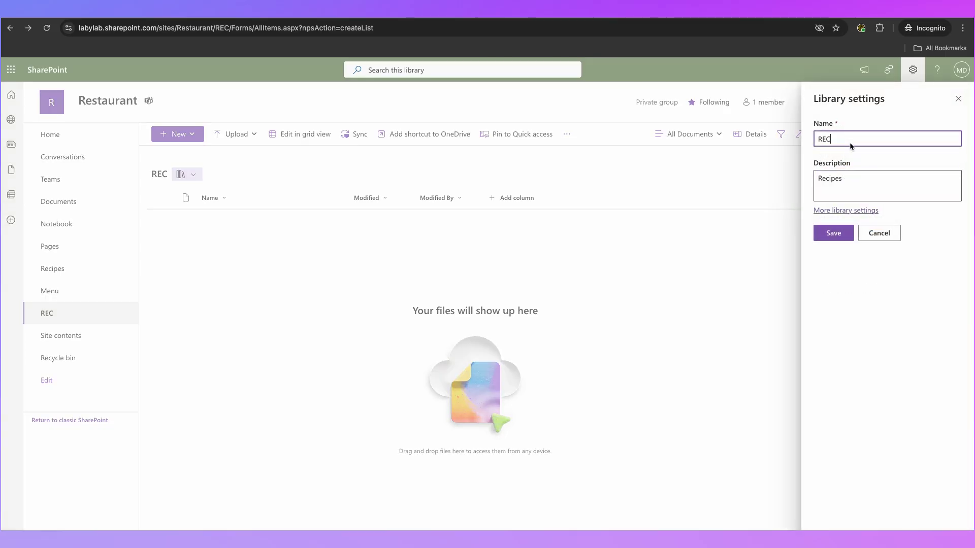
key("super+a")
type("Recipes Folder")
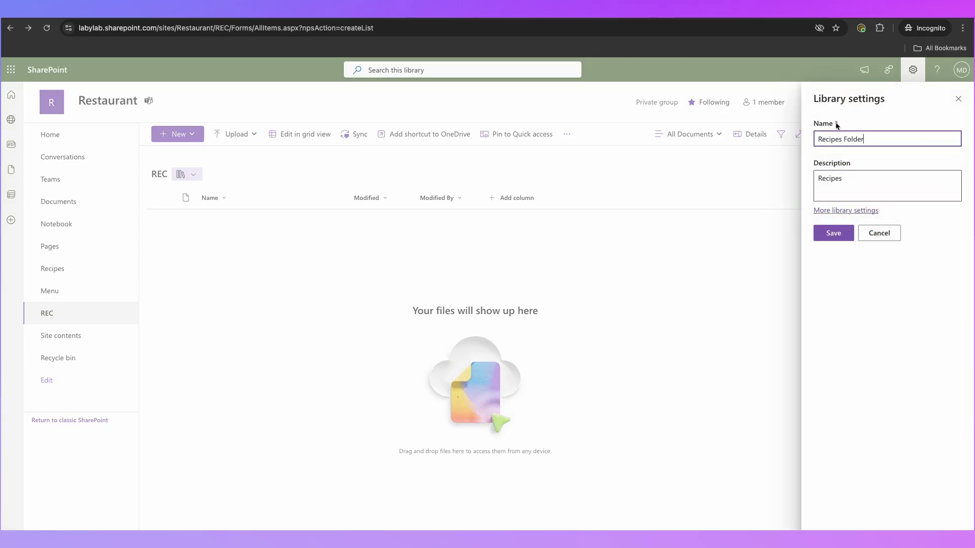
left_click(834, 229)
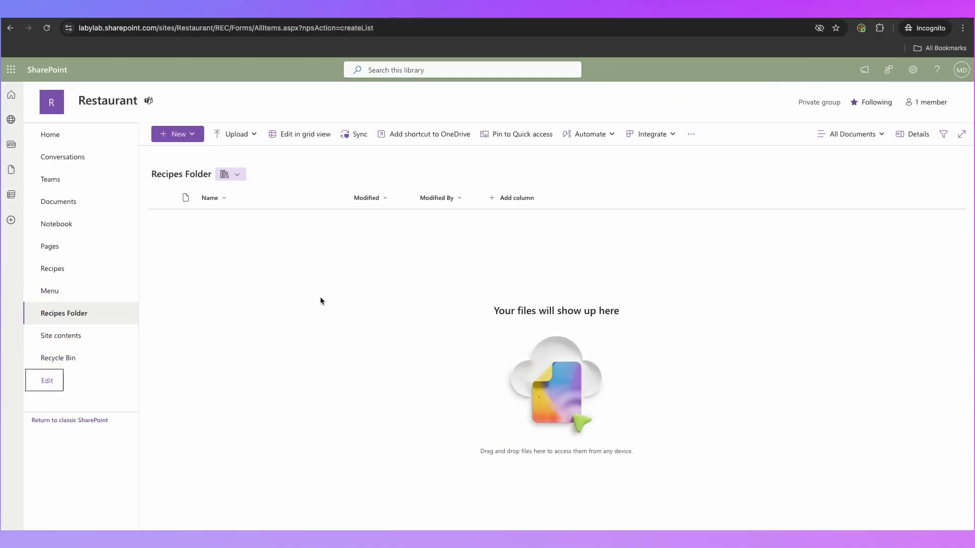